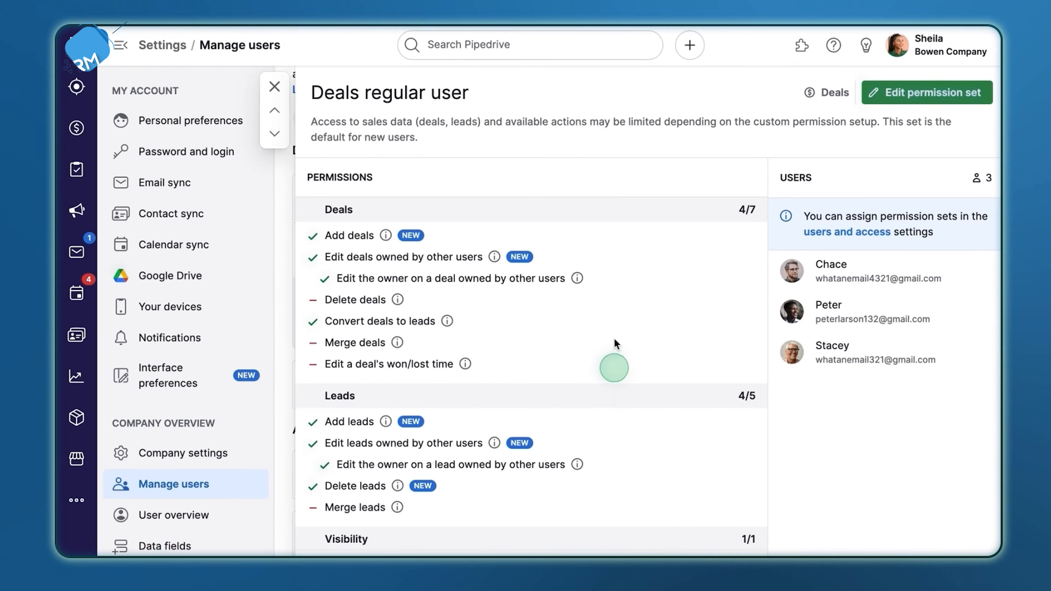
Review the permissions of the Deals regular user permission set and close its details
scroll(607, 506, down, 1)
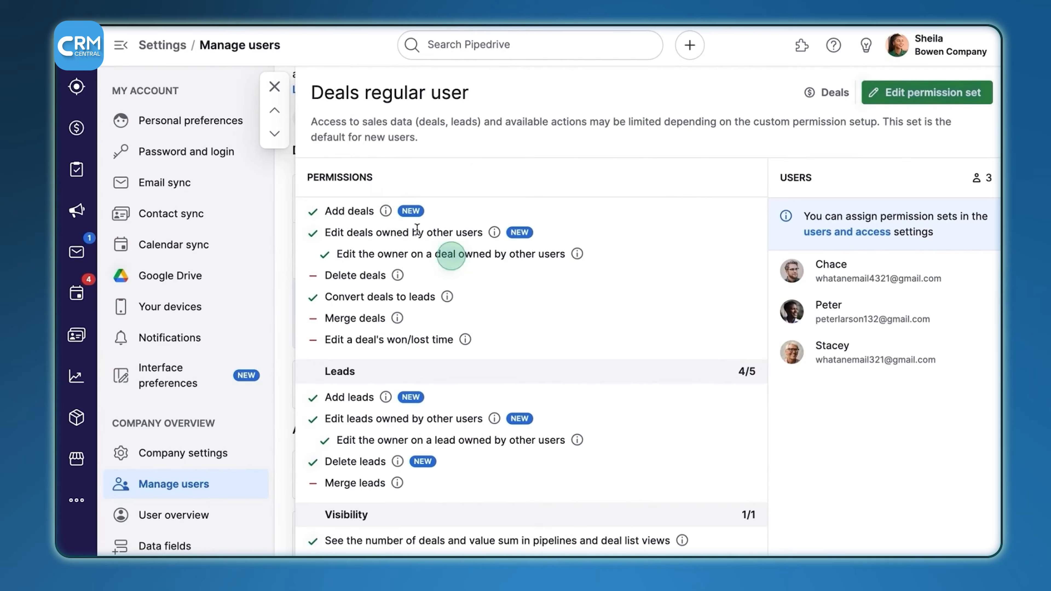
click(274, 86)
scroll(567, 174, up, 3)
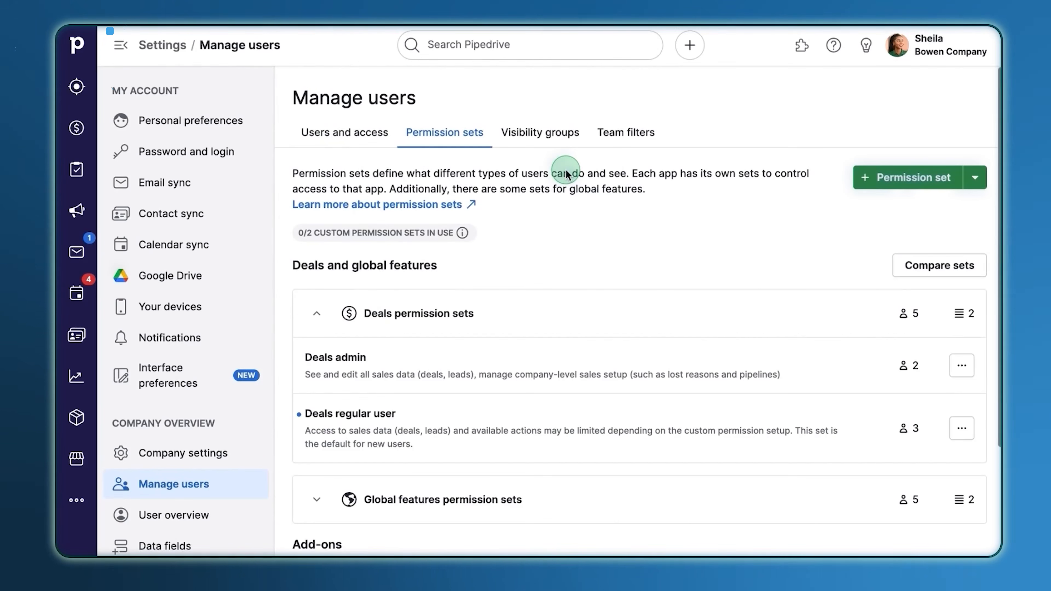
Open the visibility groups and examine the Default group's item visibility, visible pipelines and users
click(556, 139)
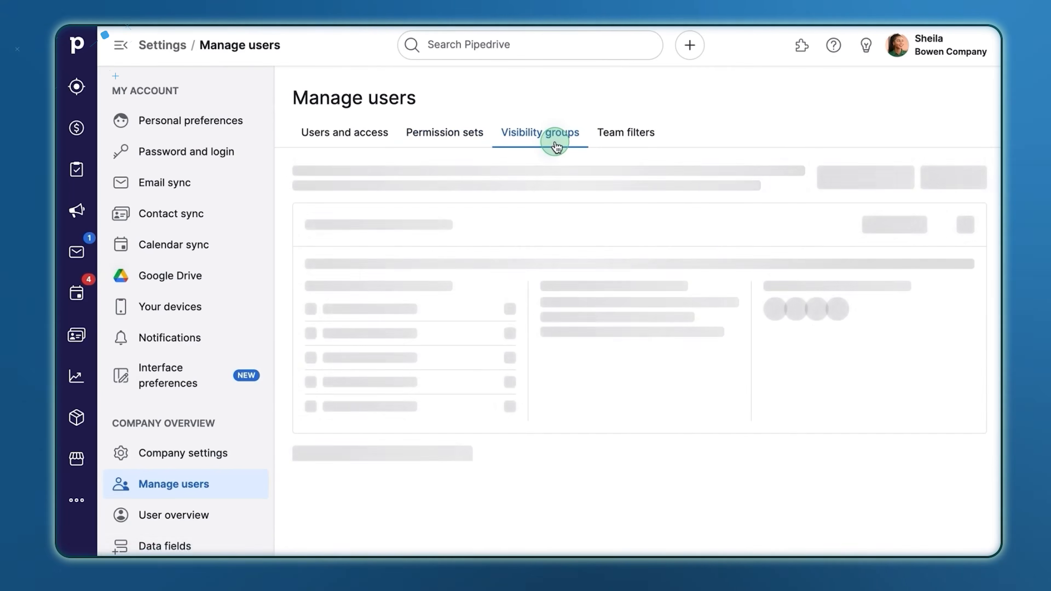
scroll(587, 429, down, 2)
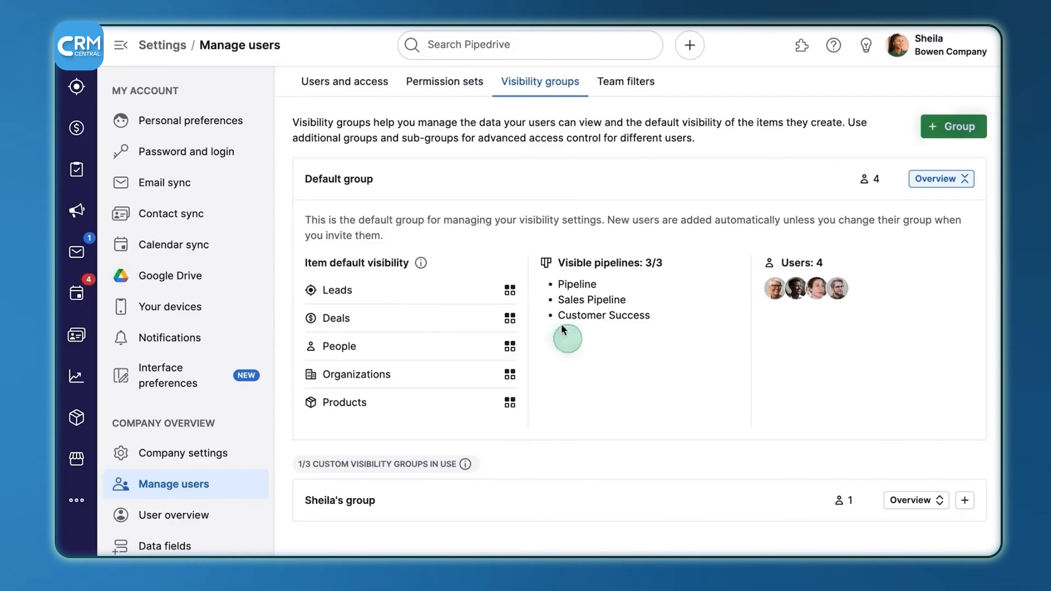
mouse_move(416, 416)
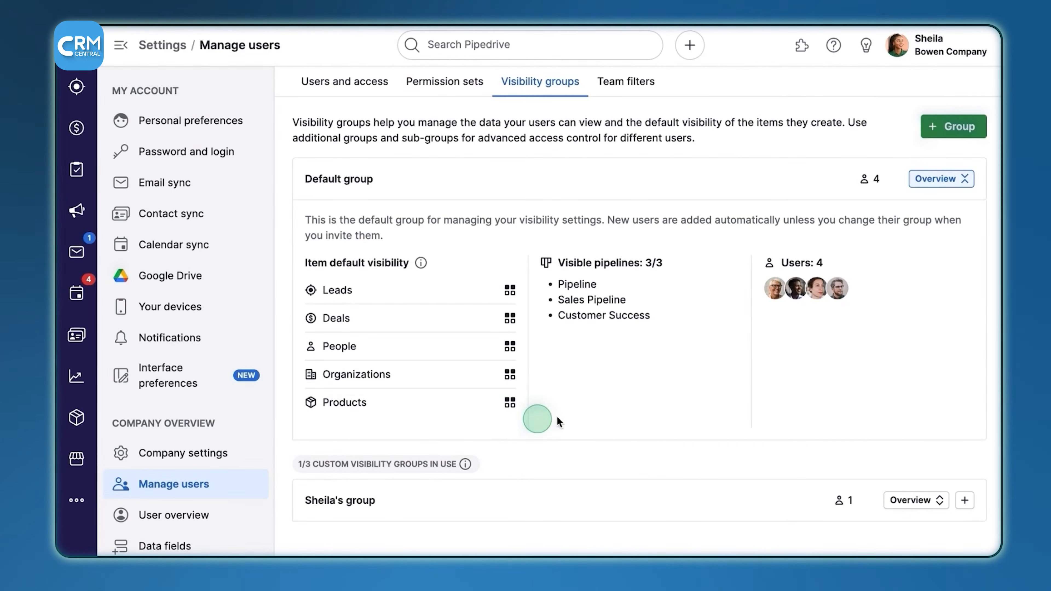
scroll(596, 397, up, 2)
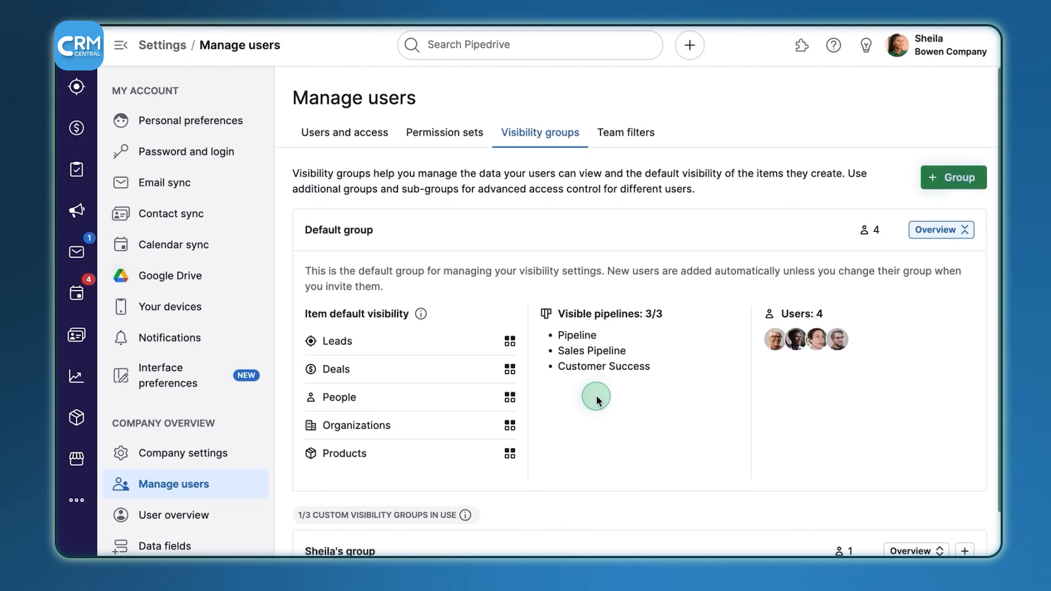
Add a new company user by entering the invitee's email address, and preview their permission sets and visibility group
click(348, 131)
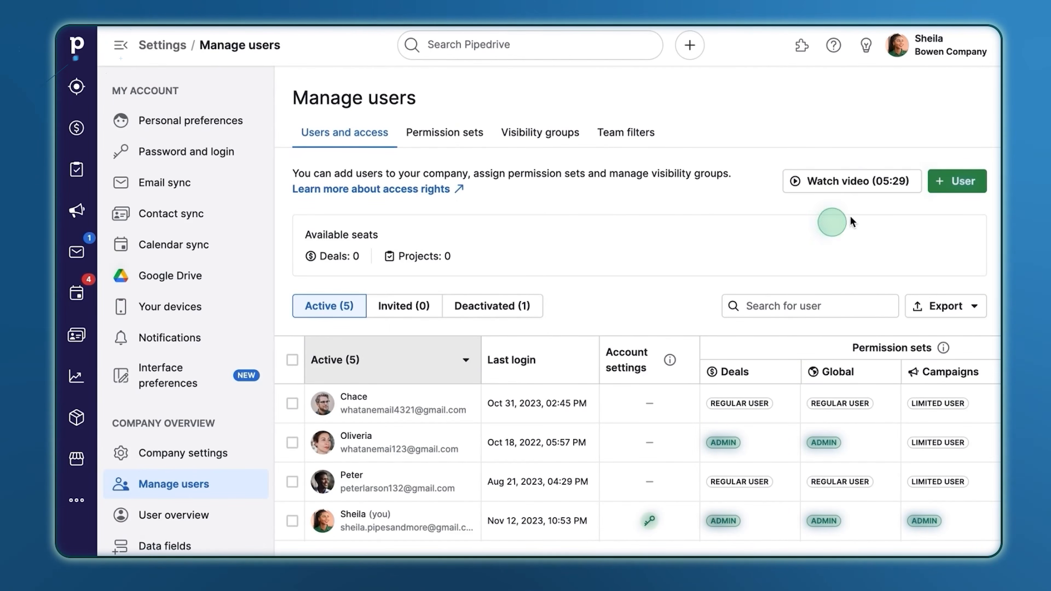
click(947, 186)
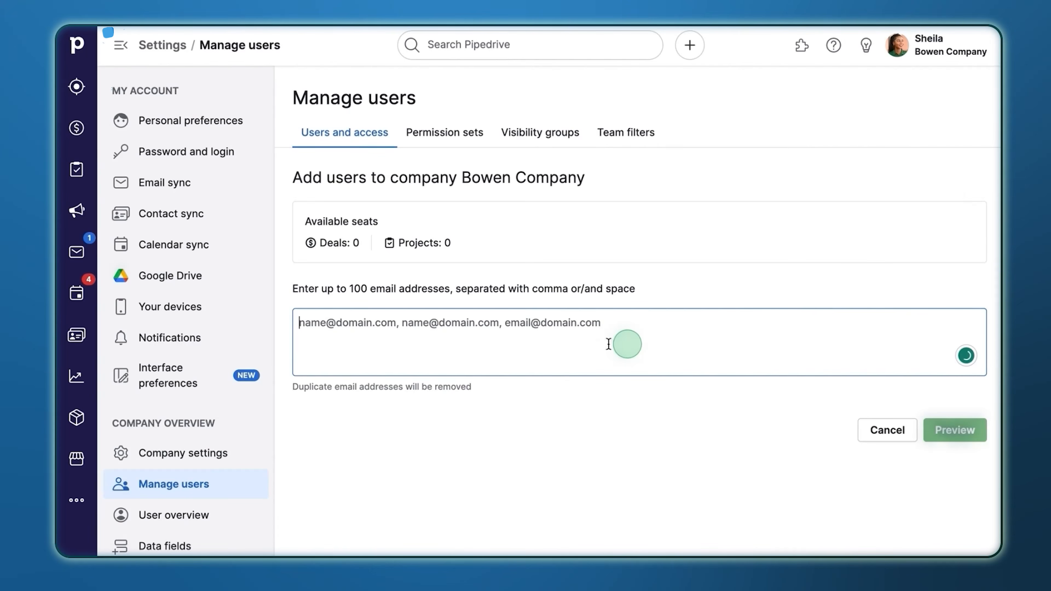
key(ctrl+v)
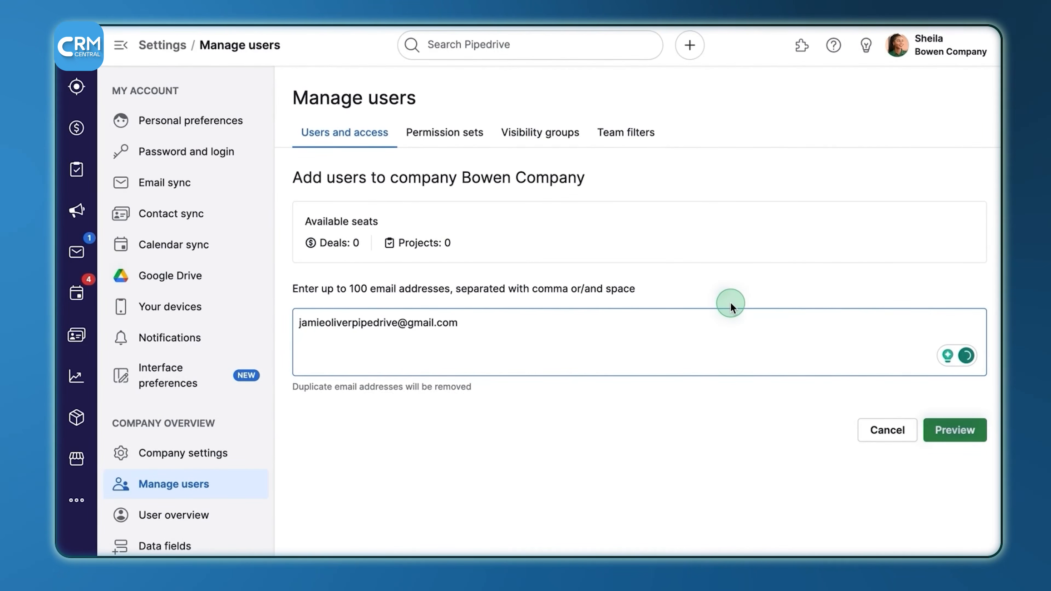
click(952, 430)
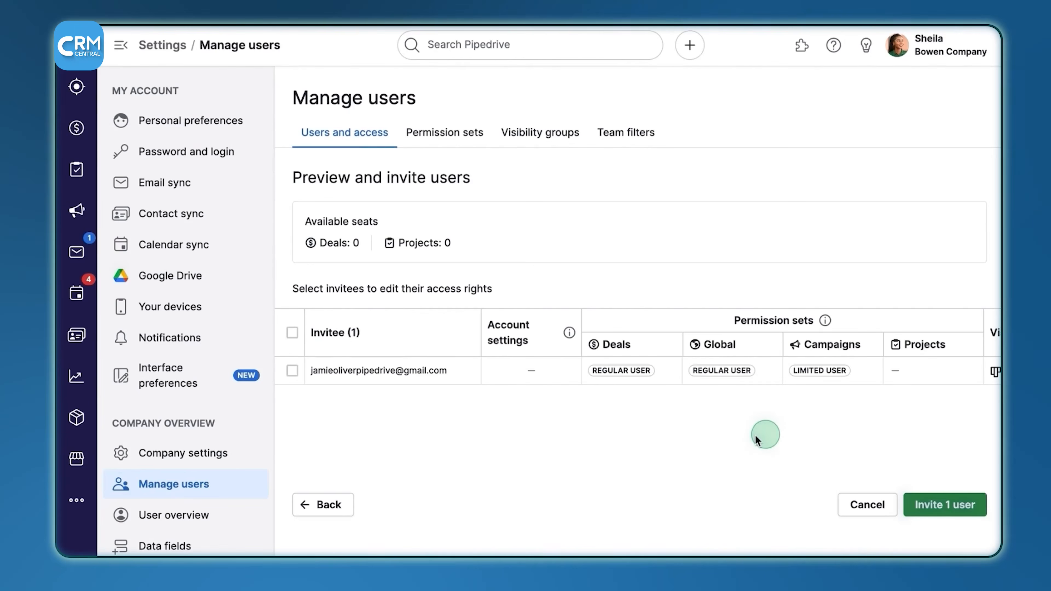
scroll(738, 441, right, 3)
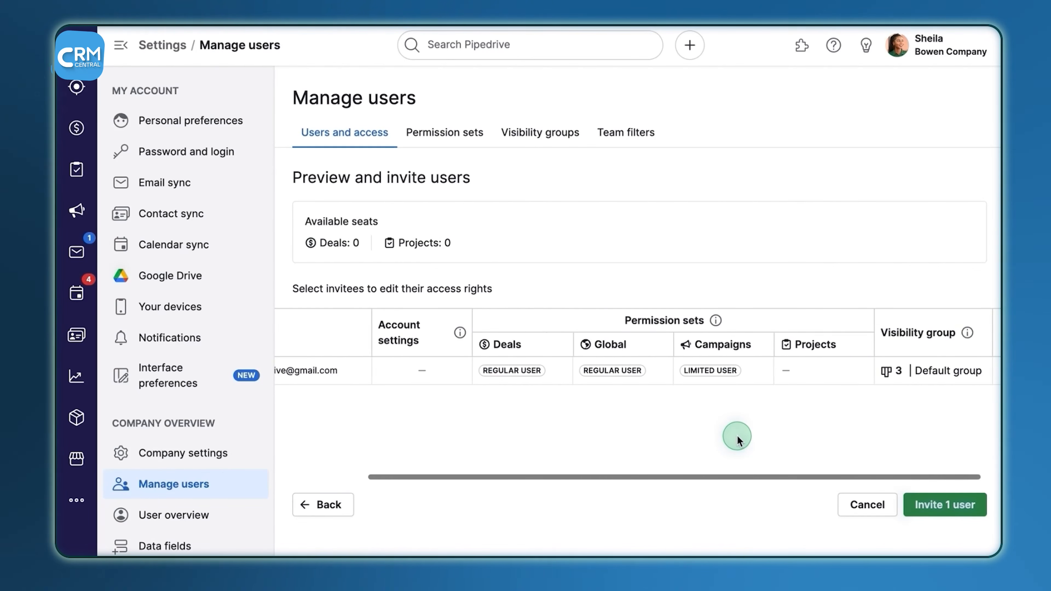
scroll(738, 441, left, 3)
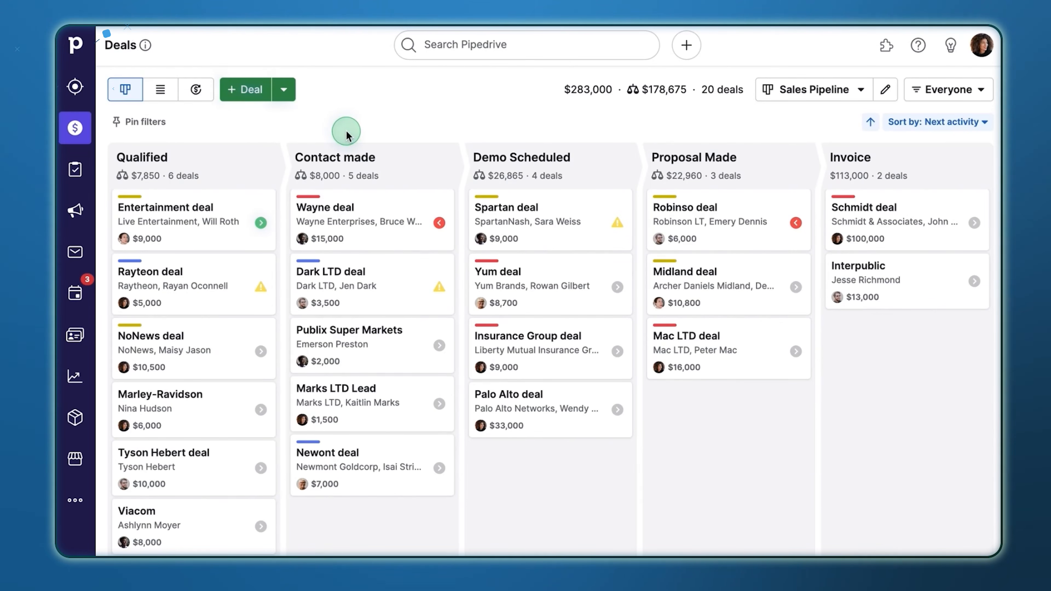
Start a data import by uploading the Import.xlsx spreadsheet and choosing Sheet2 as the tab to import
click(72, 500)
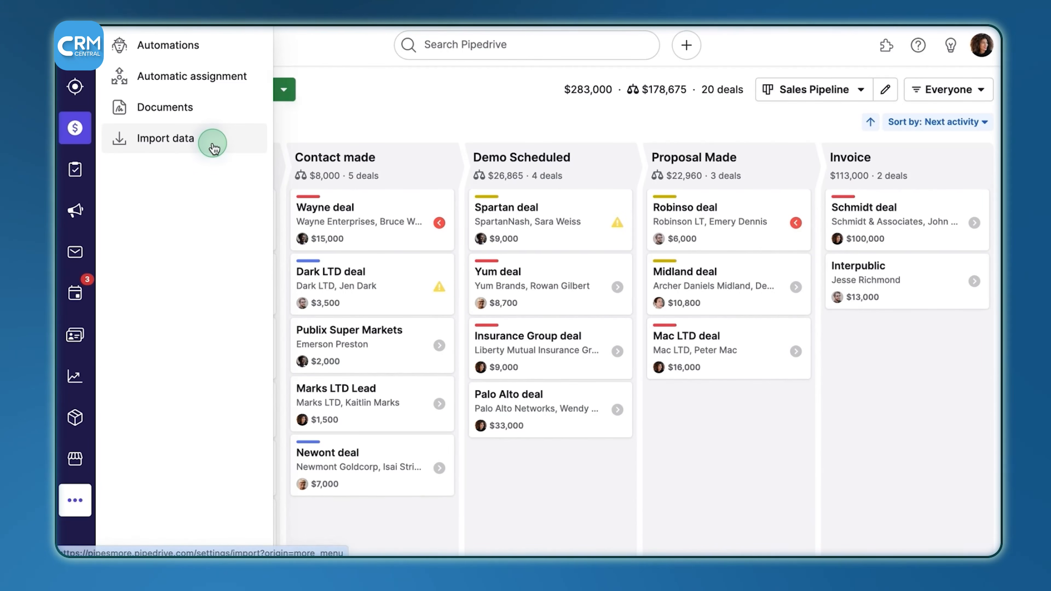
click(212, 145)
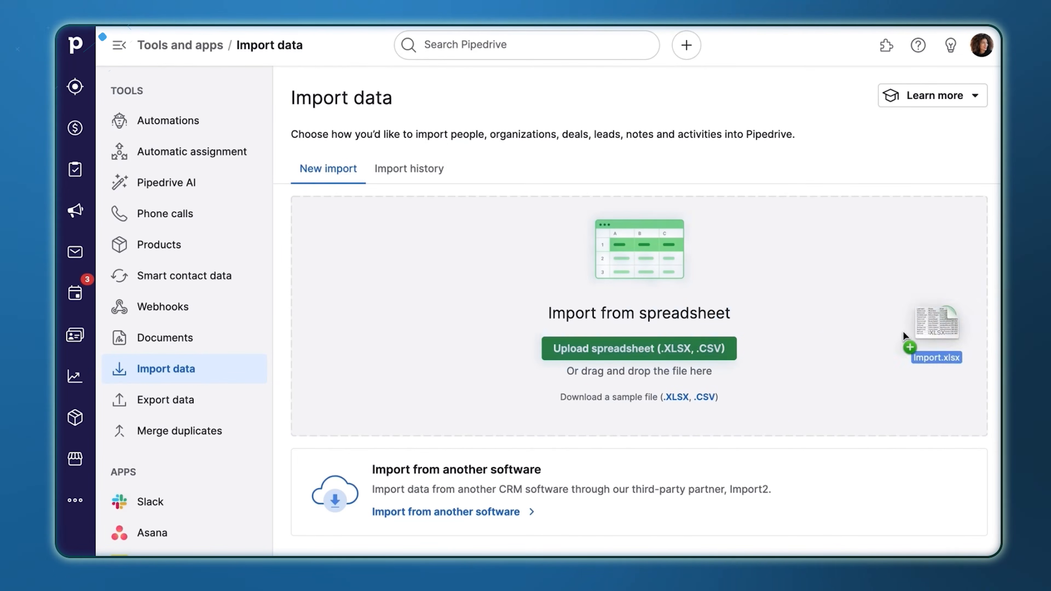
drag(907, 337, 725, 347)
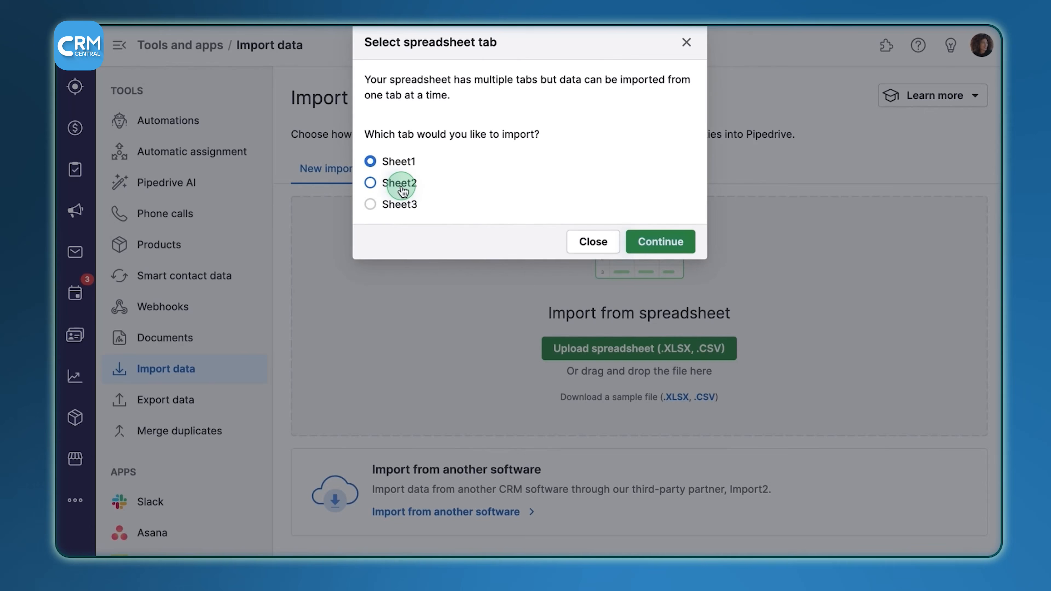
click(648, 237)
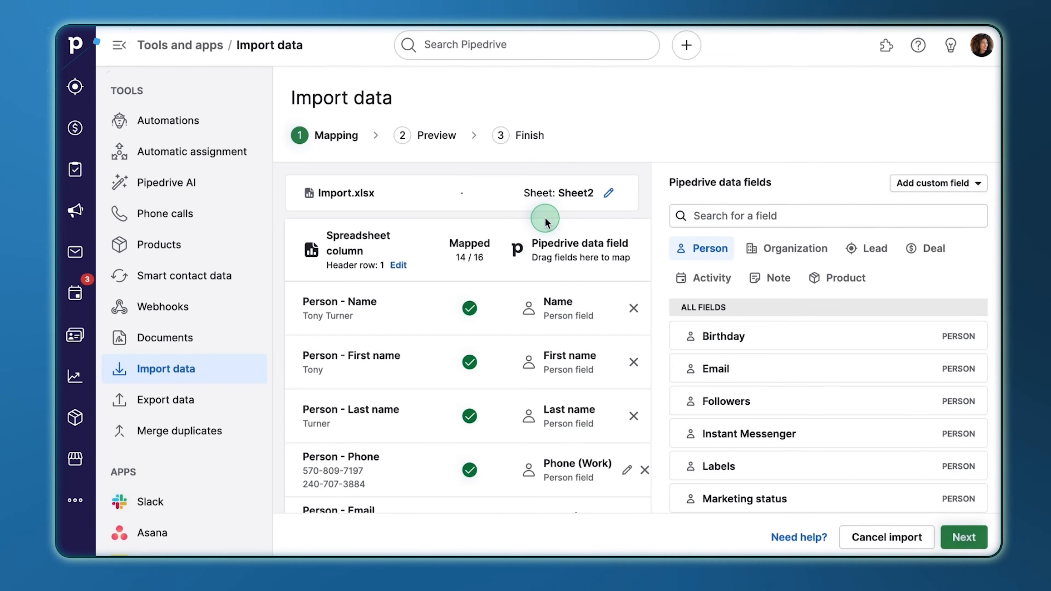
Review the column mappings and map the Activity - Due Date column to the Due date activity field
scroll(552, 284, down, 7)
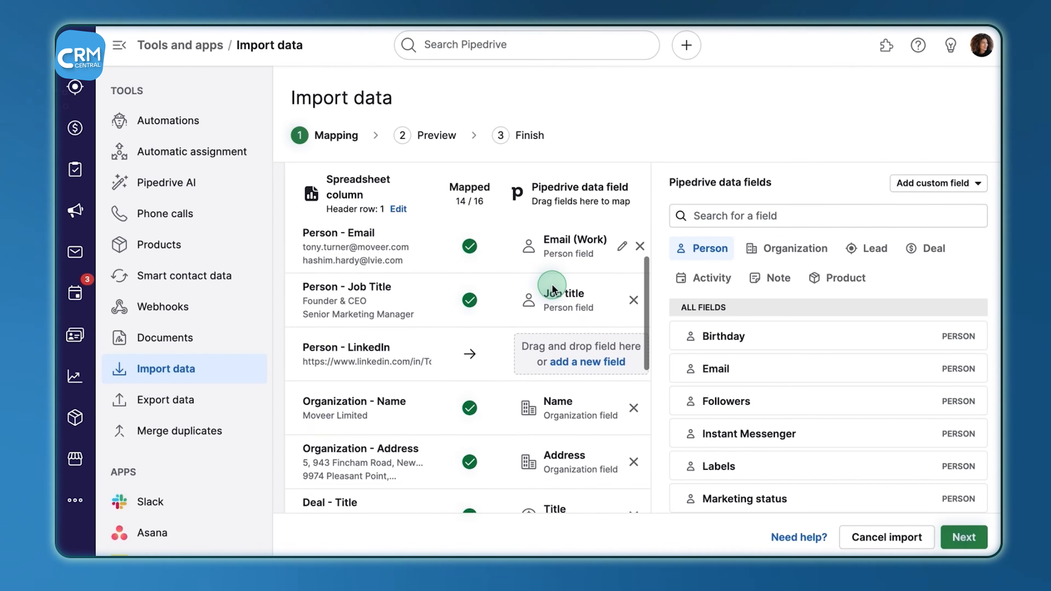
scroll(568, 384, down, 8)
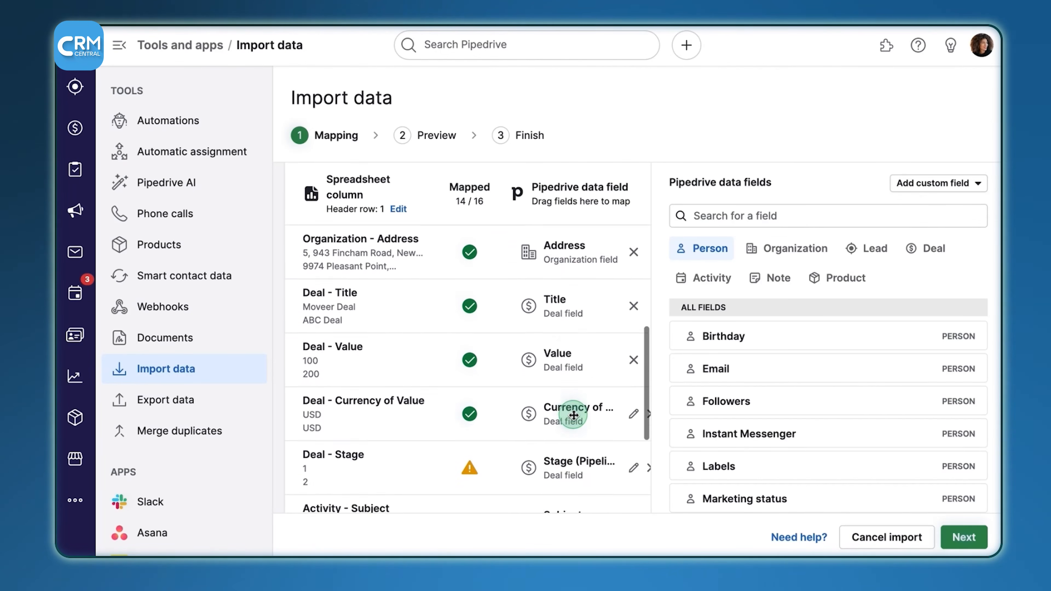
scroll(573, 416, down, 1)
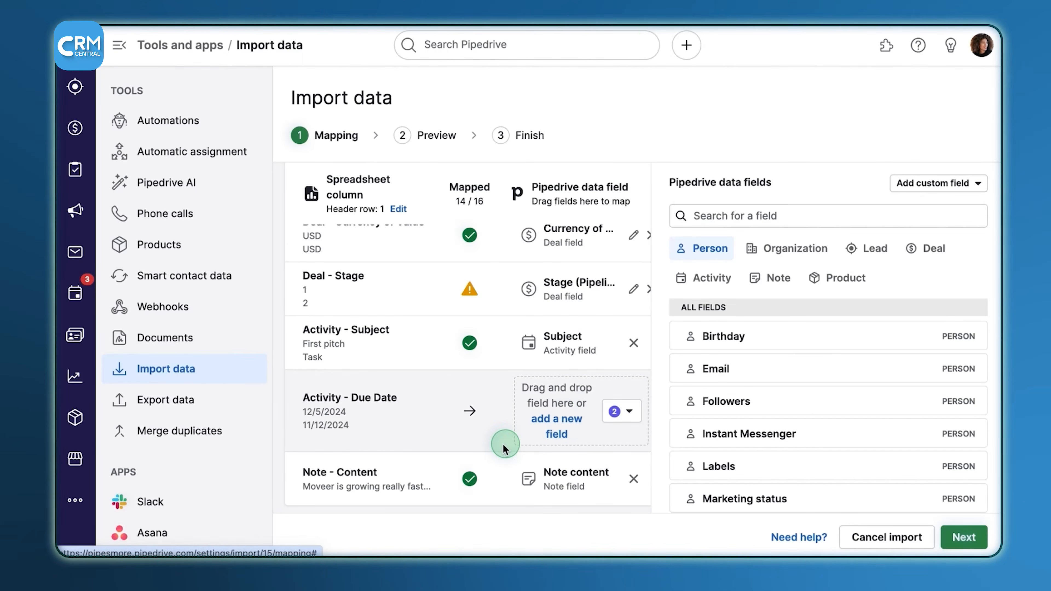
click(625, 416)
click(625, 415)
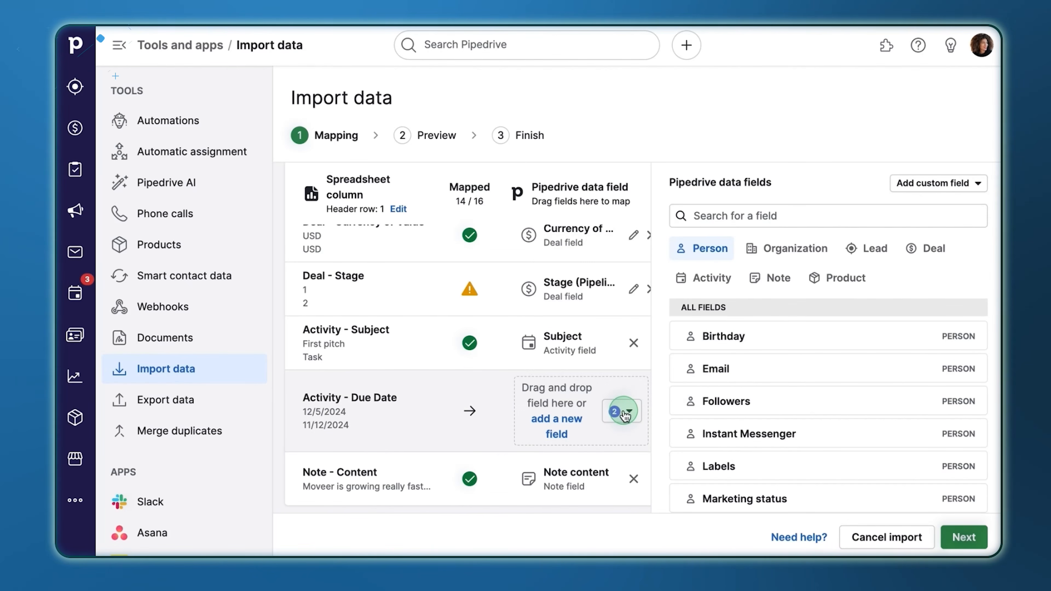
click(706, 279)
scroll(712, 436, down, 2)
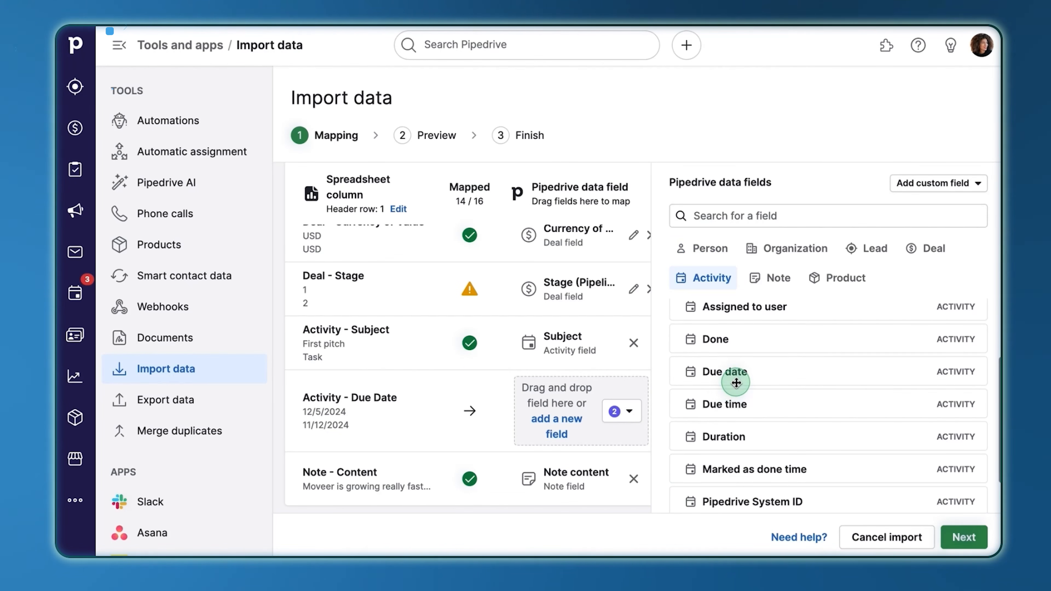
drag(737, 382, 574, 413)
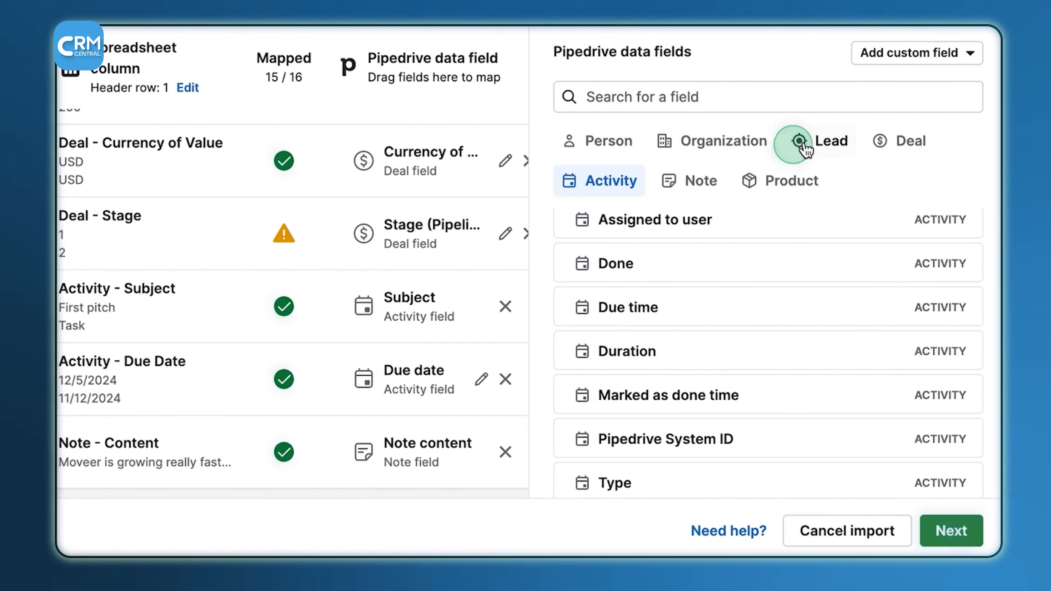
Check the available Deal and Person fields, and start the import with duplicates handled by Merge data
click(907, 154)
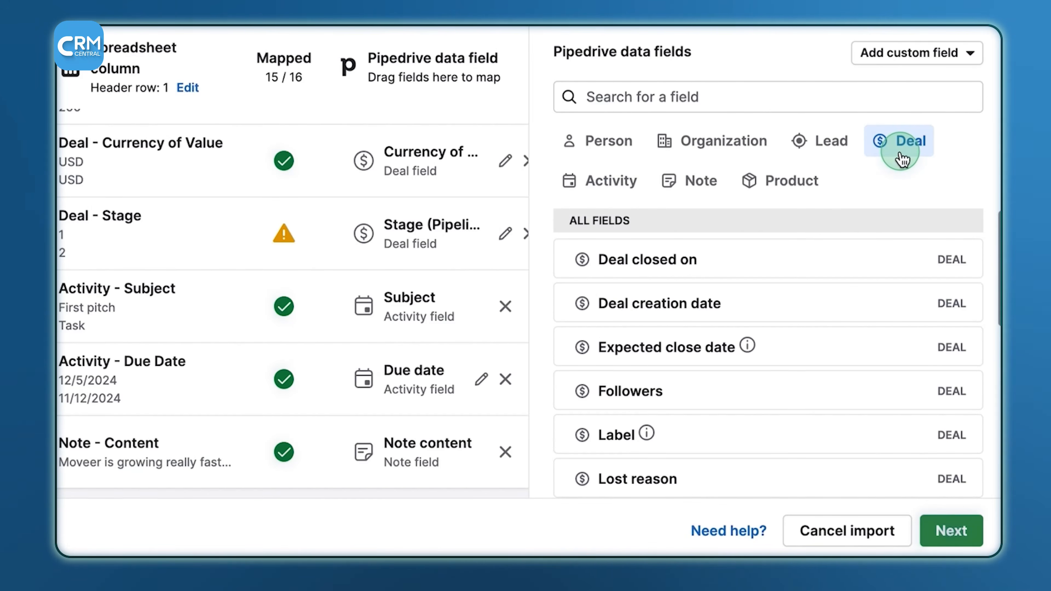
click(571, 147)
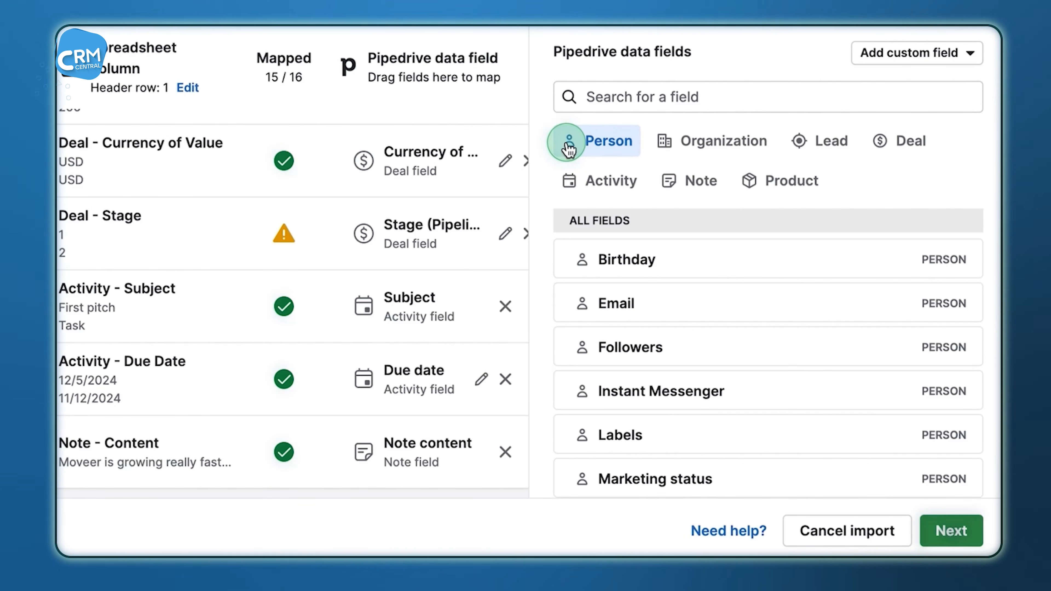
click(690, 97)
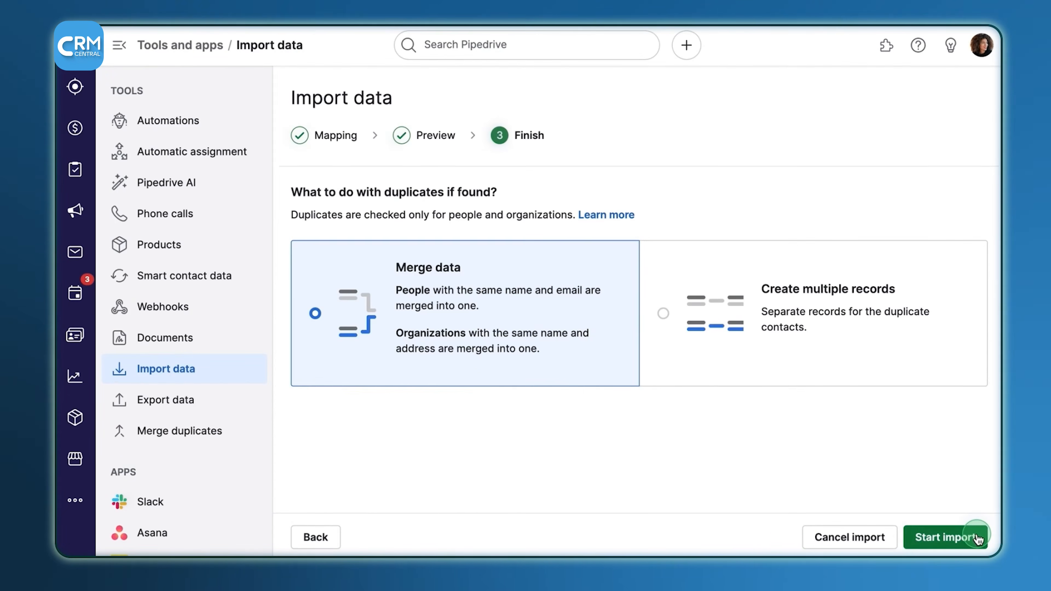
click(969, 536)
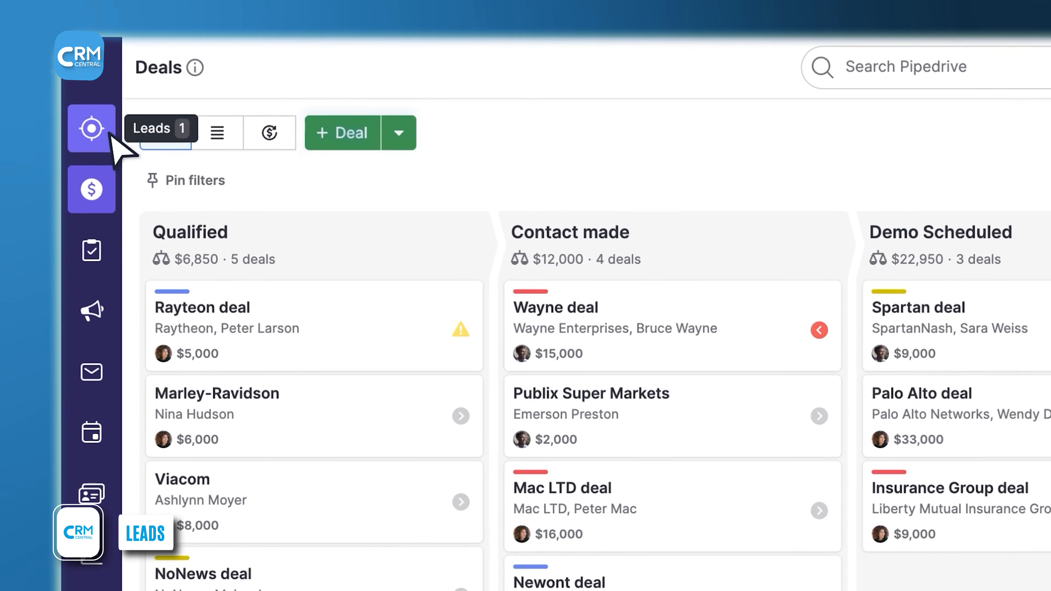
Open the Leads Inbox and add the Contact person column to the leads list
click(92, 129)
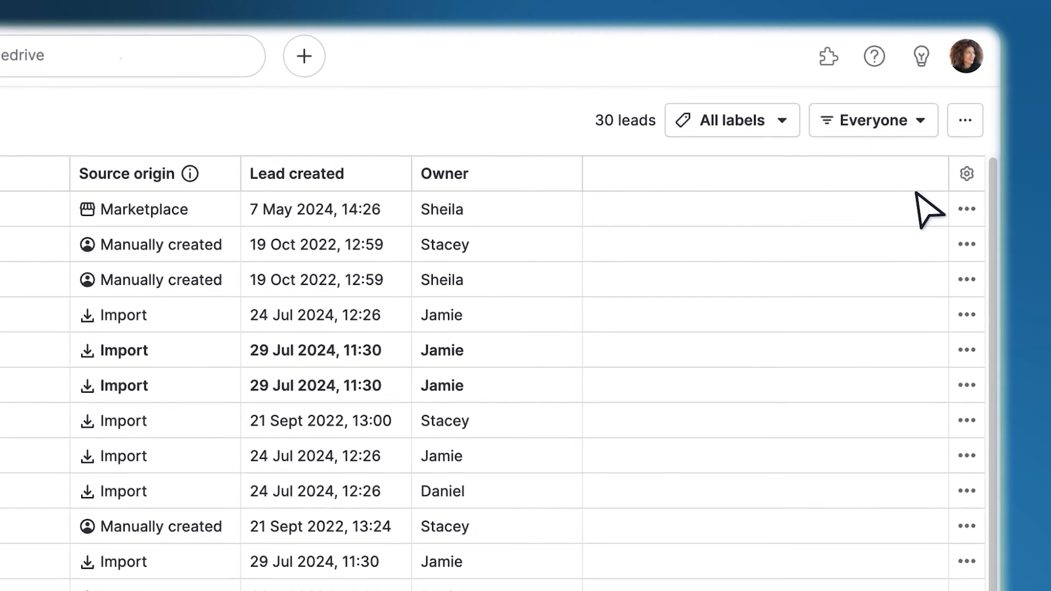
click(966, 178)
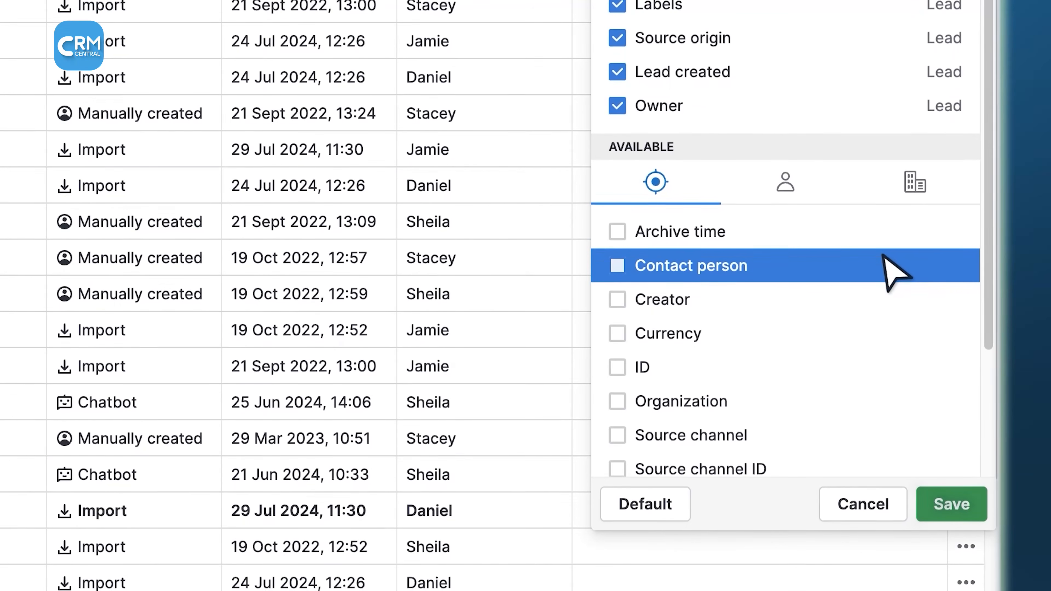
click(892, 293)
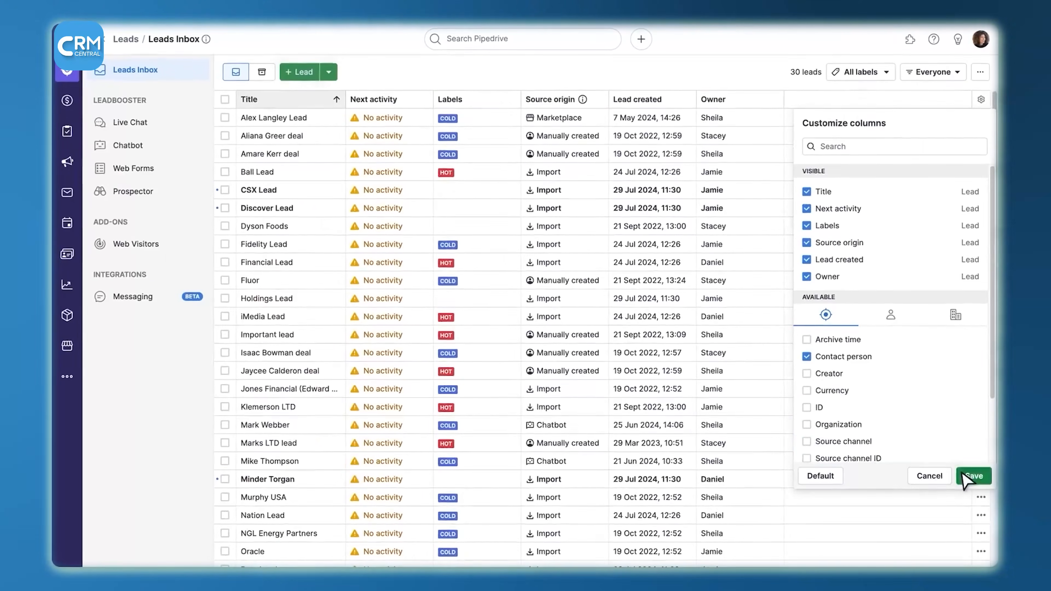
click(970, 480)
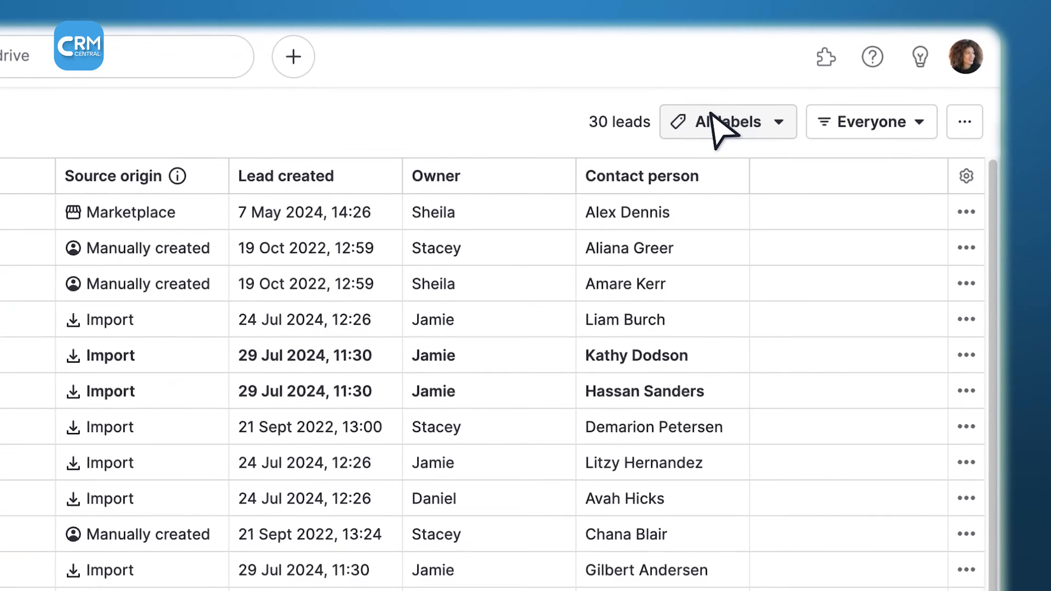
Filter the leads list by the COLD label and open the lead filter options
click(711, 117)
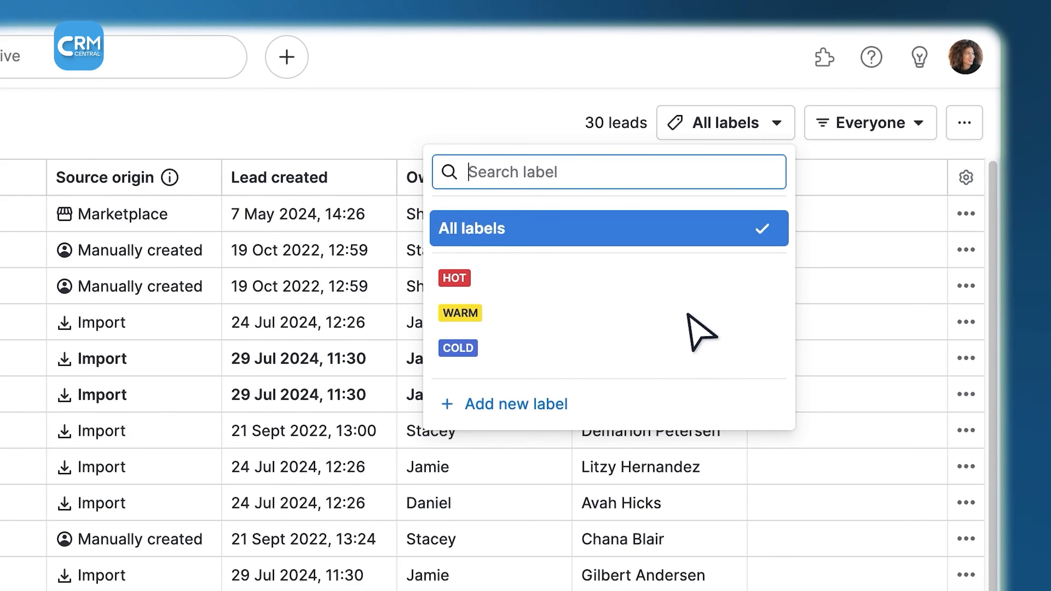
click(688, 343)
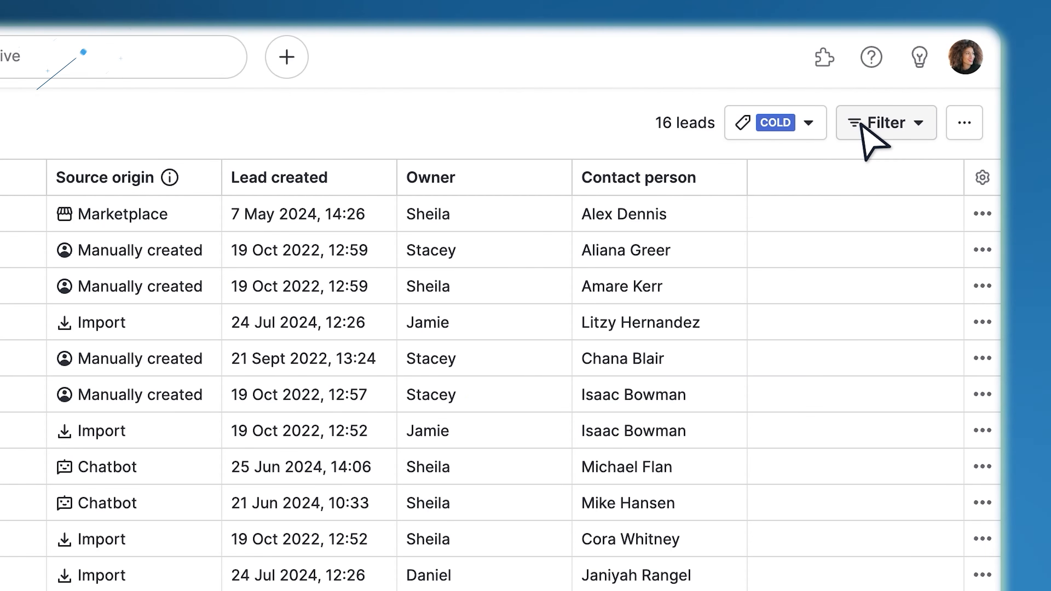
click(870, 137)
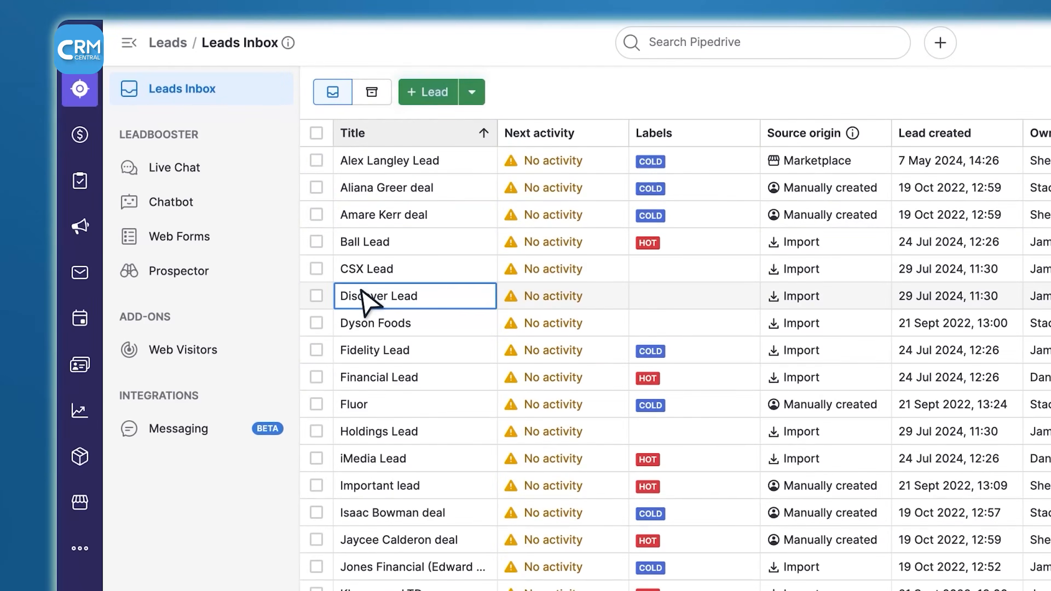
Open the Discover Lead's details and assign it the HOT label
click(362, 295)
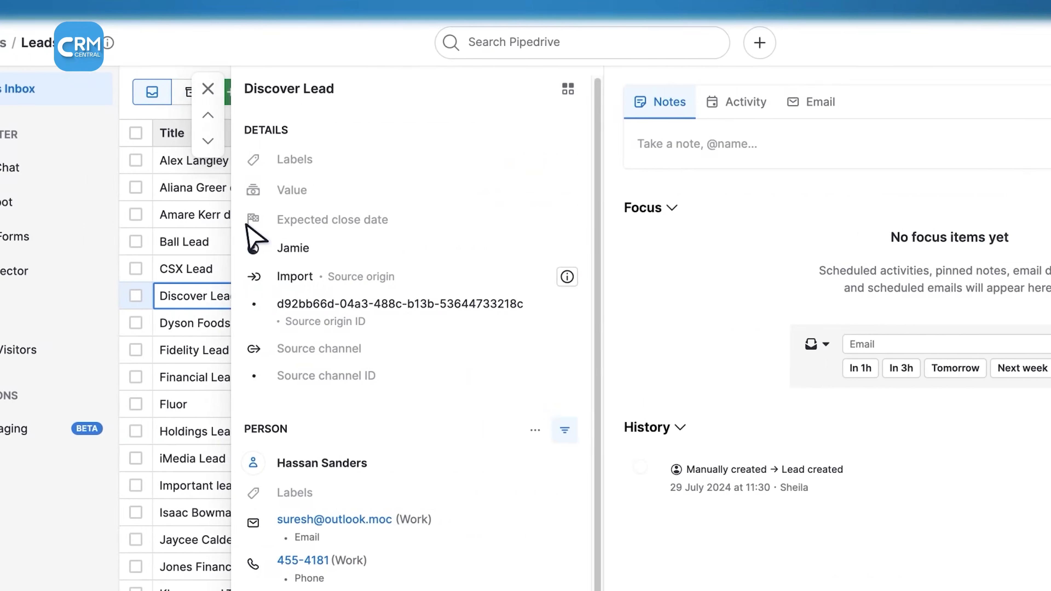
click(137, 160)
click(155, 244)
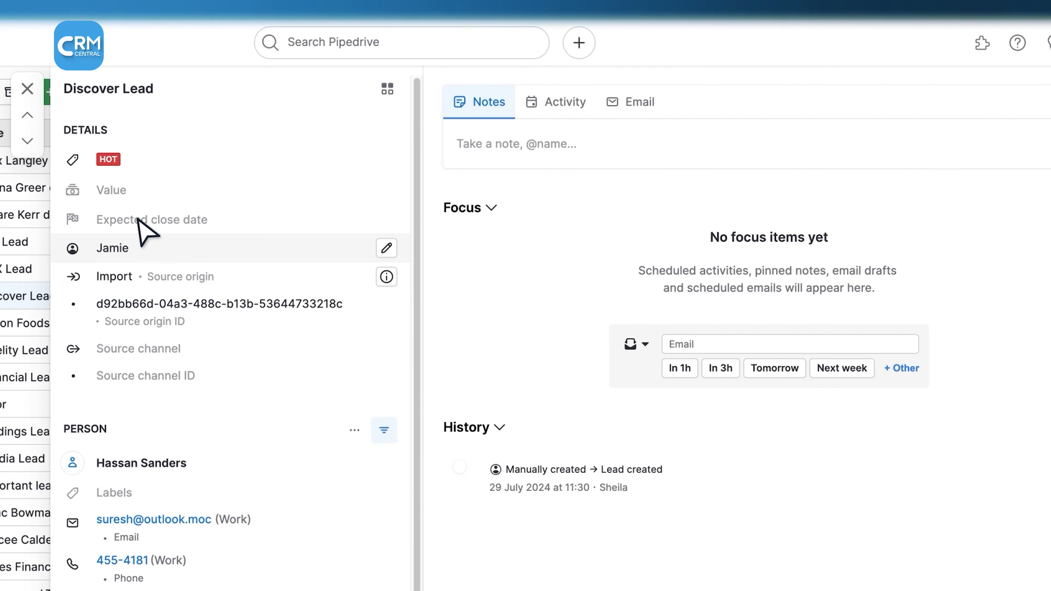
Set the Discover Lead's value to 15000 US Dollars and save it
click(117, 190)
text(15000)
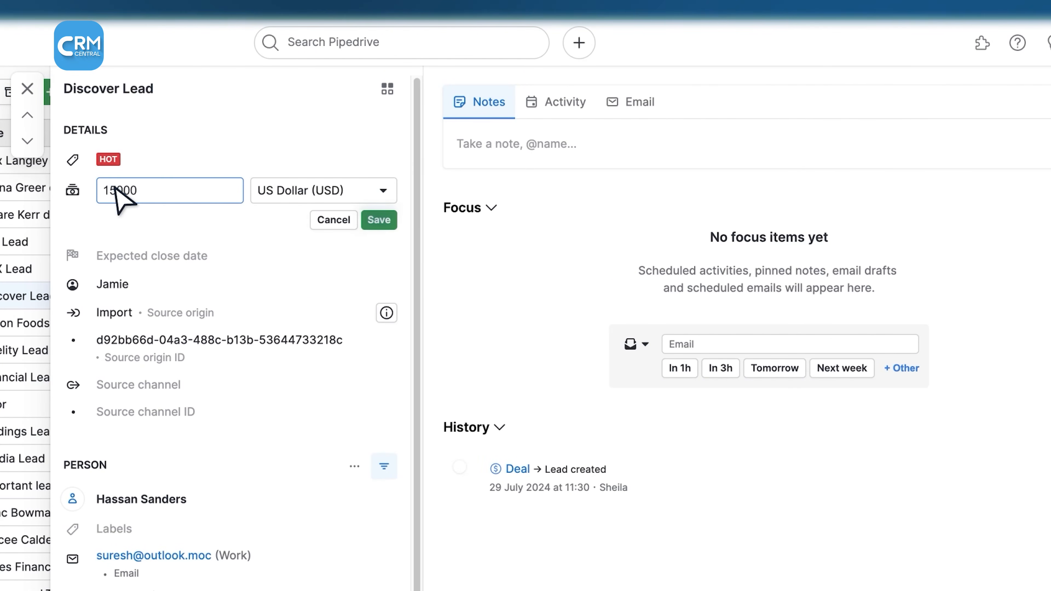
click(378, 219)
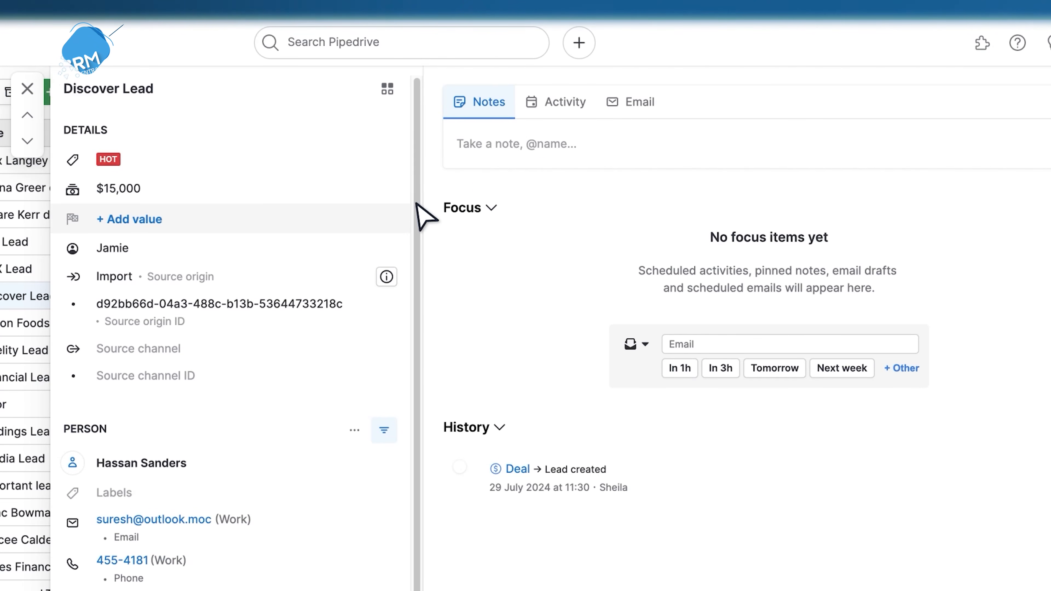
Add the note "Interested in reducing their costs with our solution" to the lead and save it
click(600, 139)
text(Interested in reducing their costs with our solution)
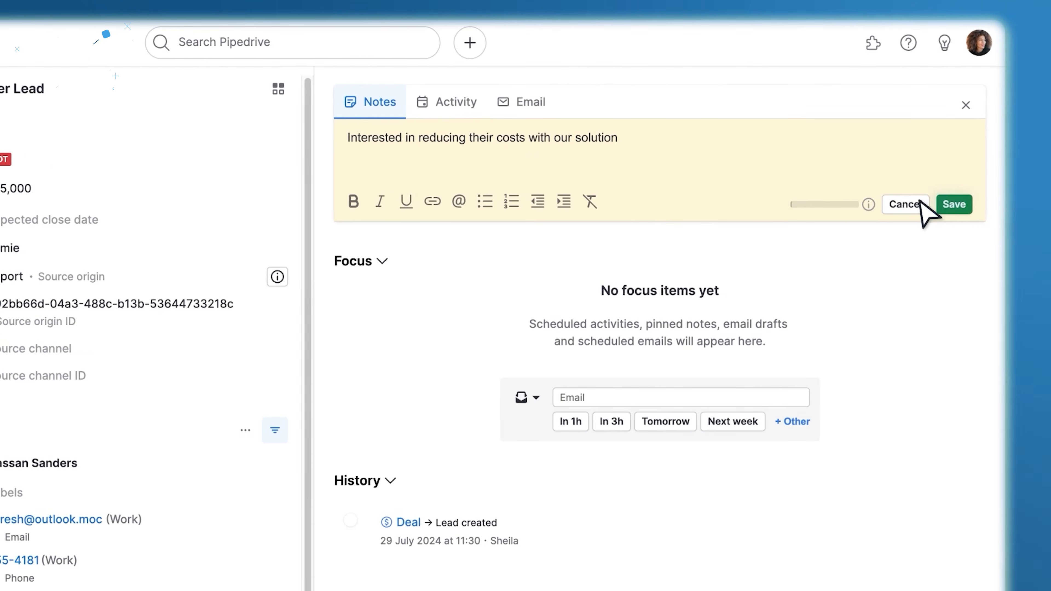
click(936, 204)
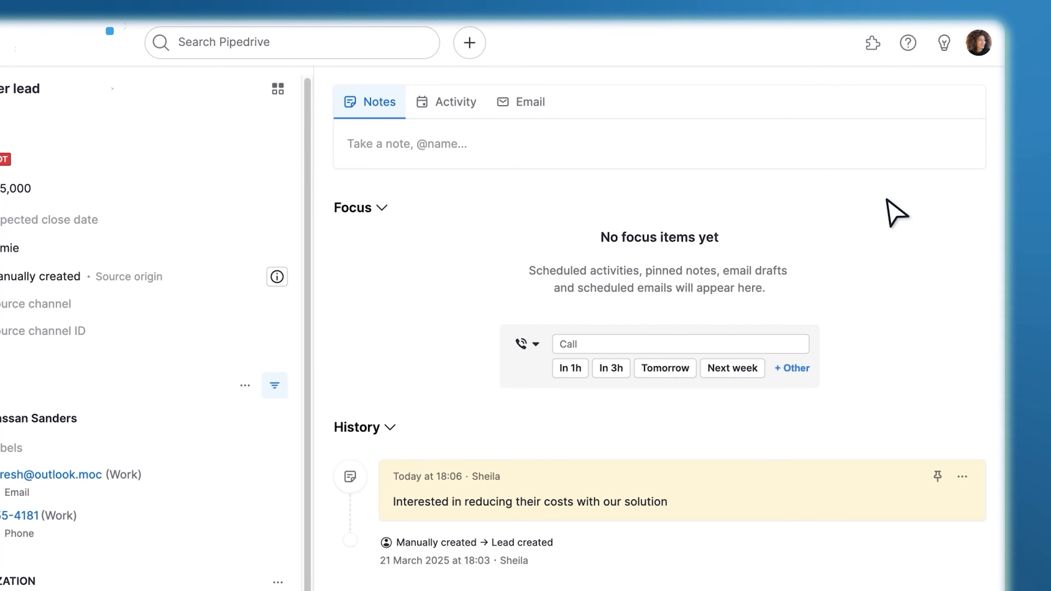
Look at the lead's activity form, and email the lead's contact using the Cold email template
click(452, 104)
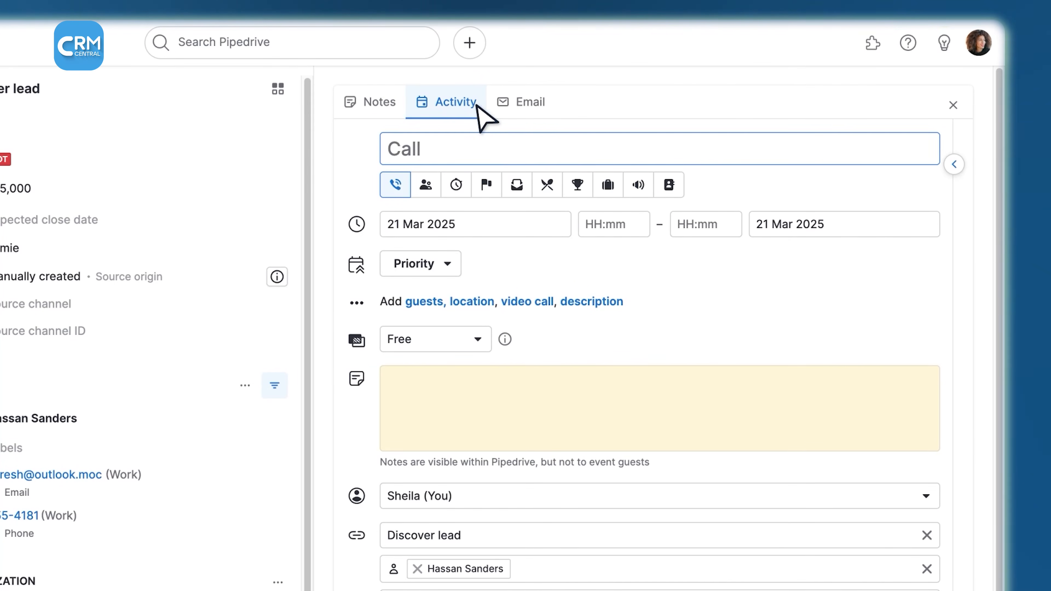
click(522, 117)
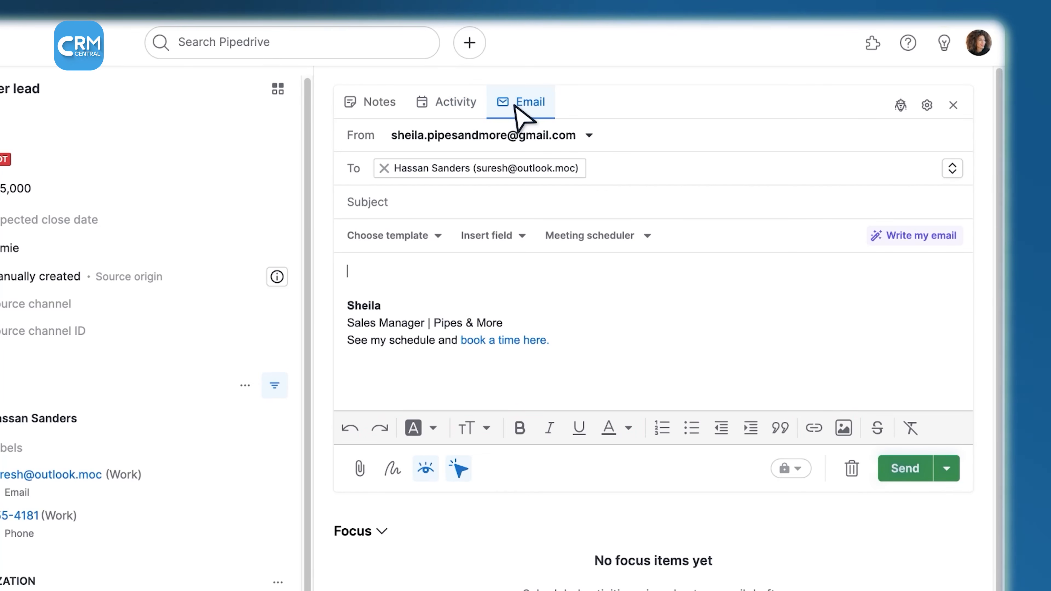
click(418, 240)
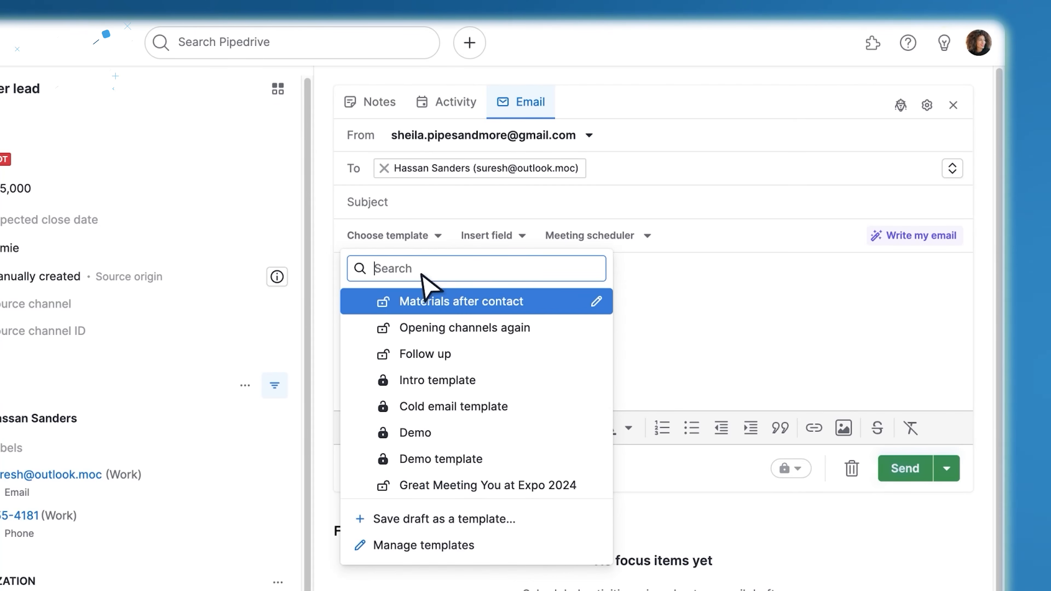
click(453, 404)
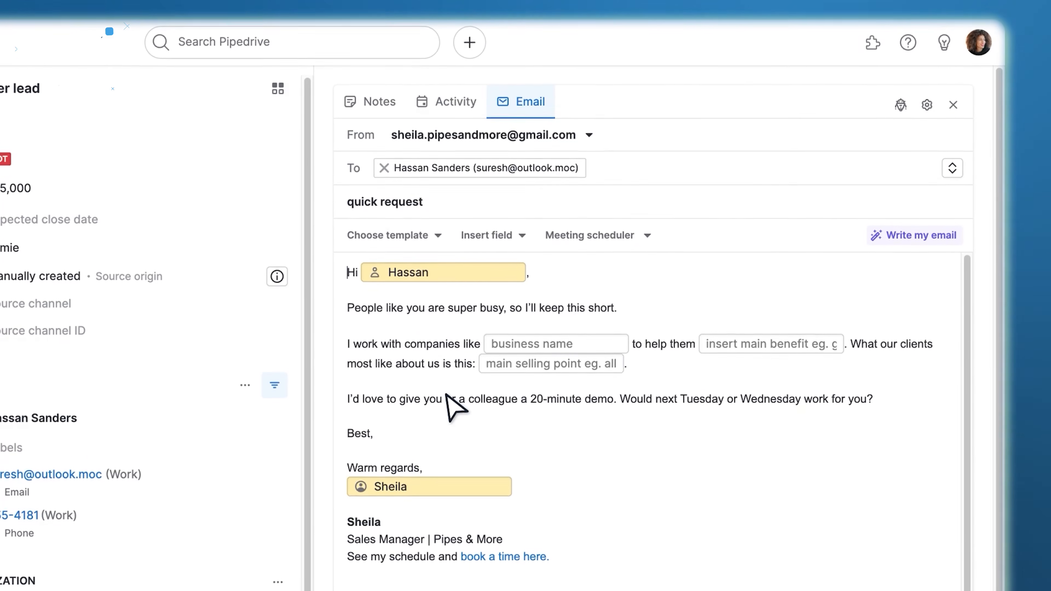
click(911, 502)
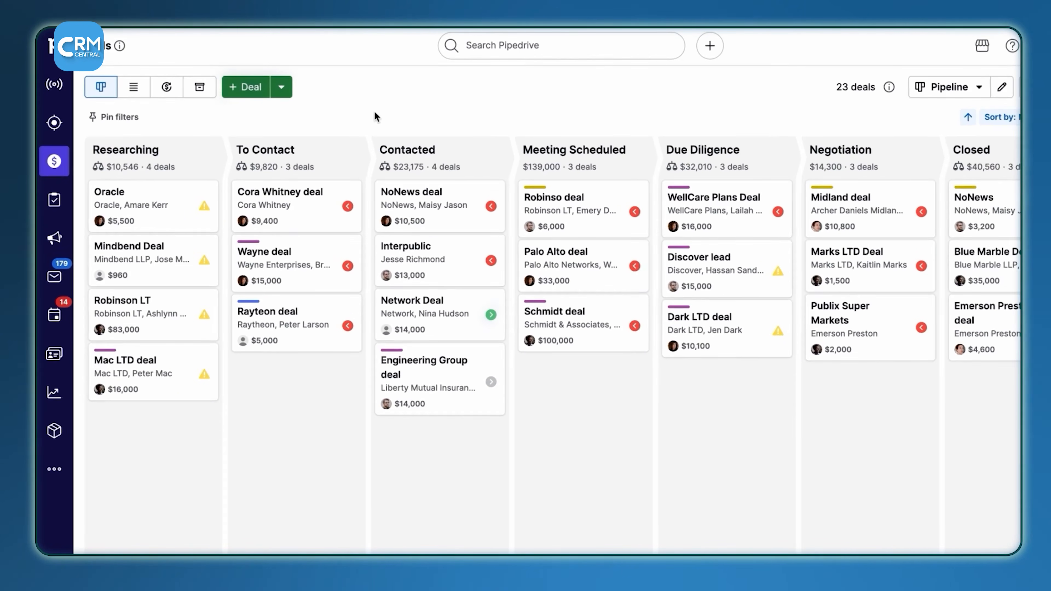
Review the deal pipeline's stages and start adding a new deal
mouse_move(134, 144)
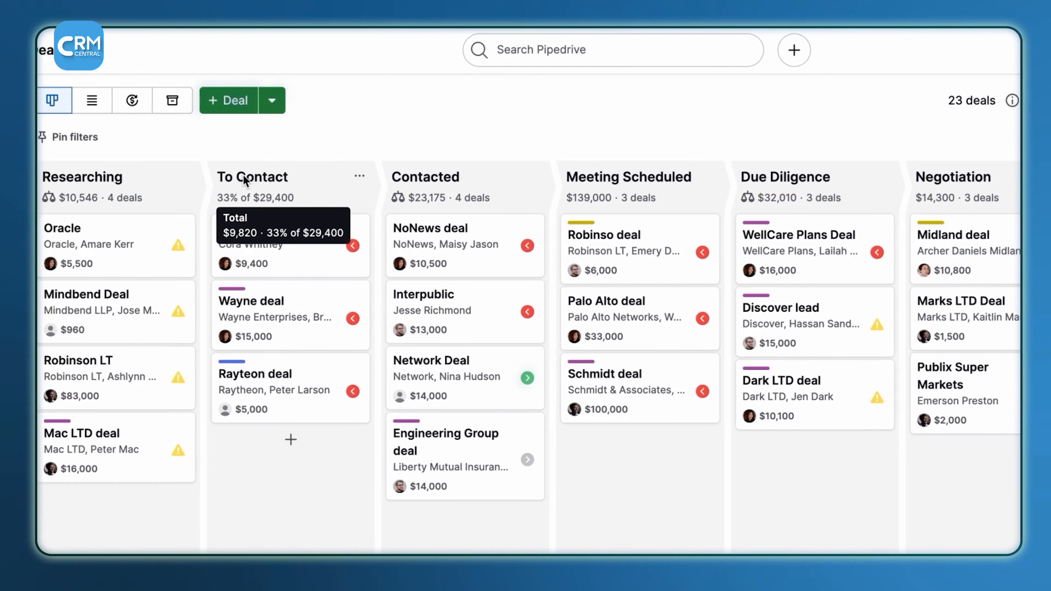
mouse_move(498, 176)
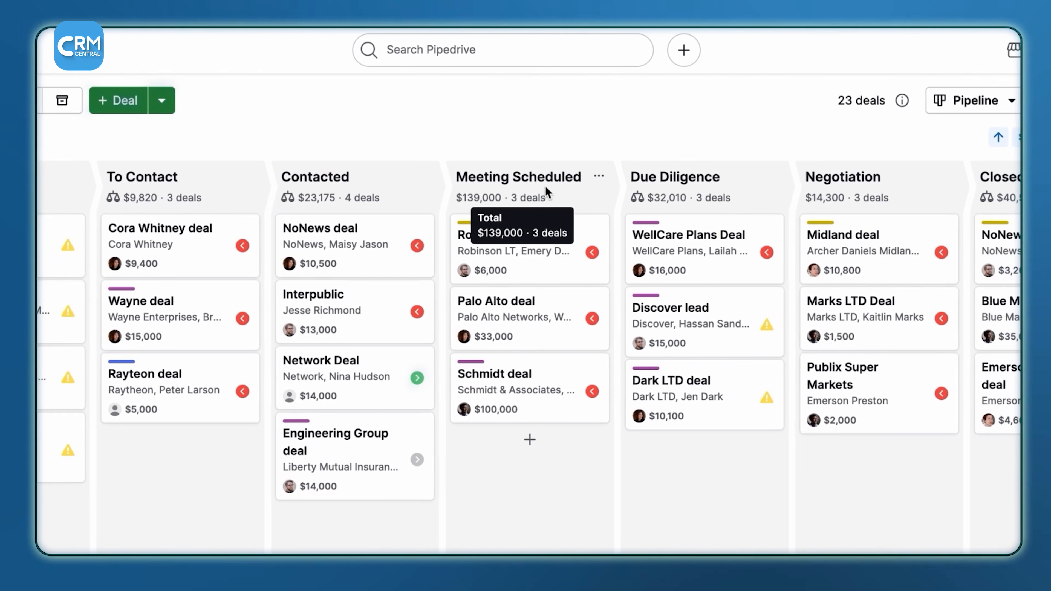
mouse_move(809, 180)
mouse_move(870, 166)
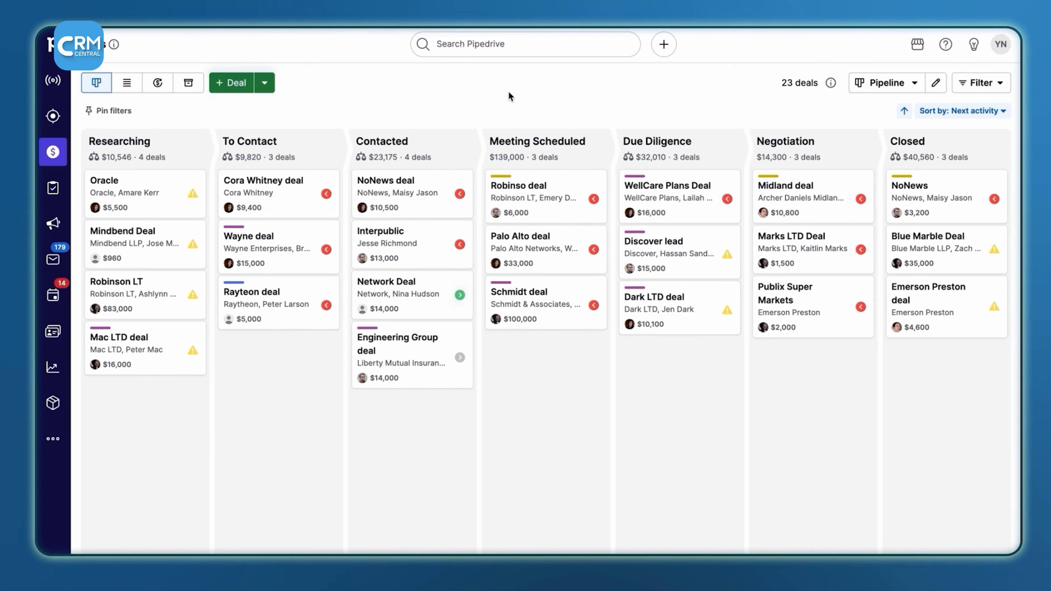
mouse_move(134, 205)
mouse_down()
mouse_move(161, 205)
mouse_move(287, 330)
mouse_move(345, 367)
mouse_move(417, 384)
mouse_move(740, 388)
mouse_move(812, 448)
mouse_move(942, 387)
mouse_move(757, 464)
mouse_move(683, 534)
mouse_move(468, 535)
mouse_move(291, 242)
mouse_move(183, 190)
mouse_move(149, 202)
mouse_up()
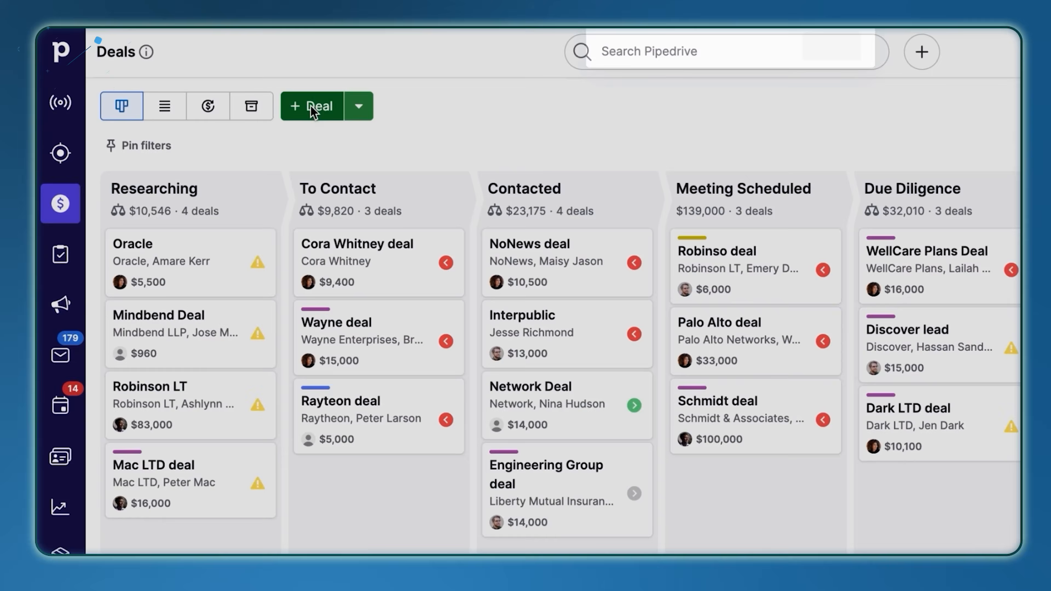
click(337, 116)
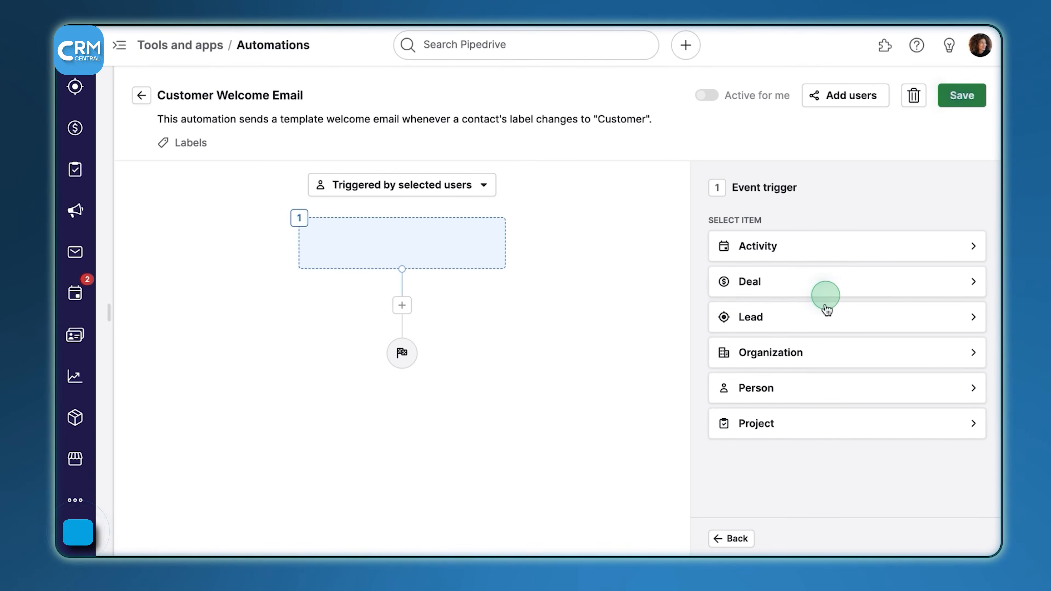
Set the Customer Welcome Email automation's event trigger to a person being updated and apply it
click(818, 393)
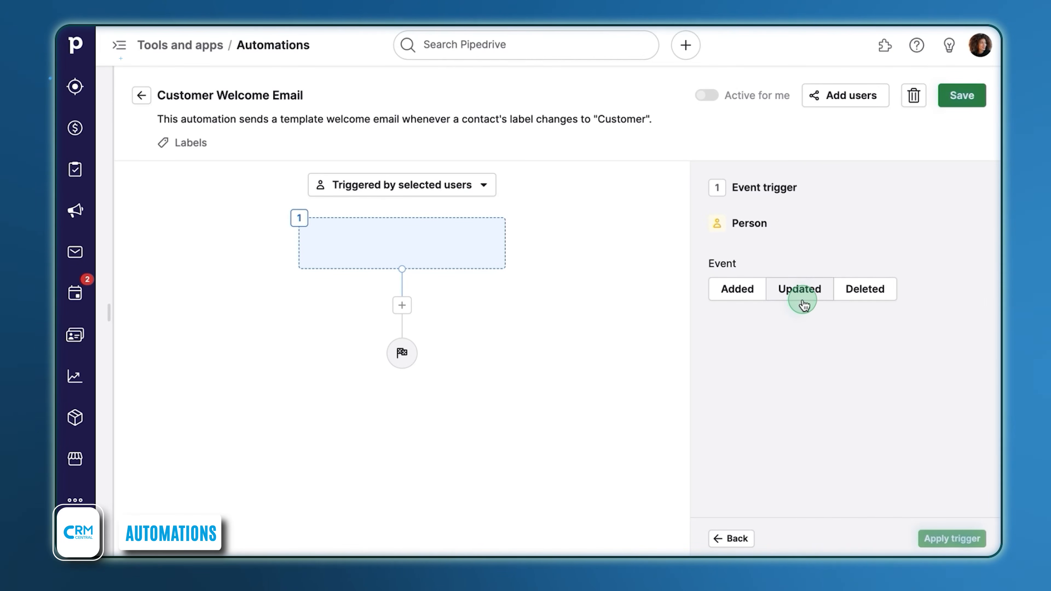
click(952, 539)
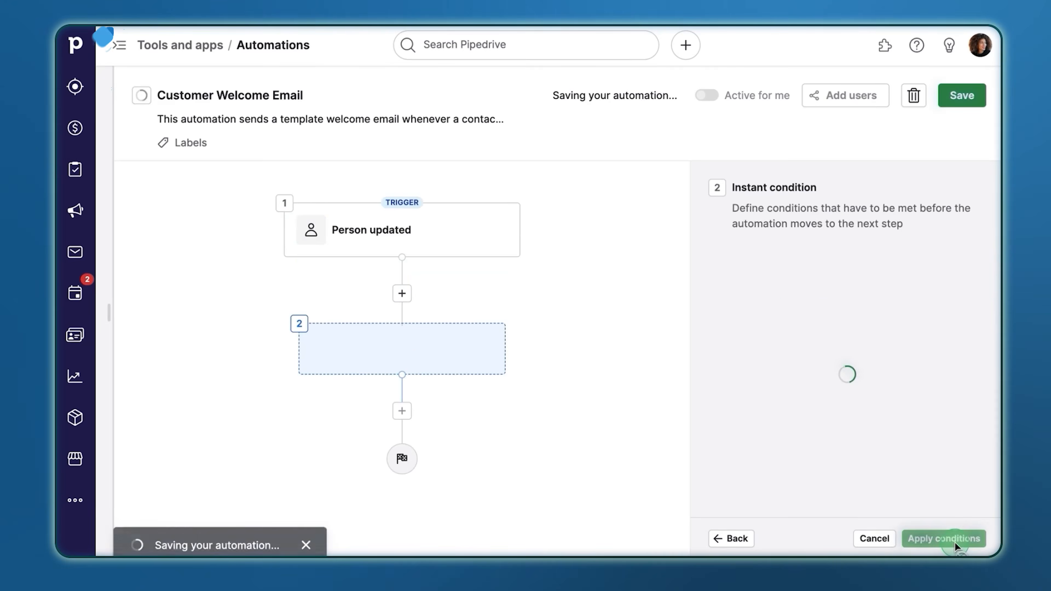
Apply an instant condition requiring that the person's Label has changed to Customer
click(894, 307)
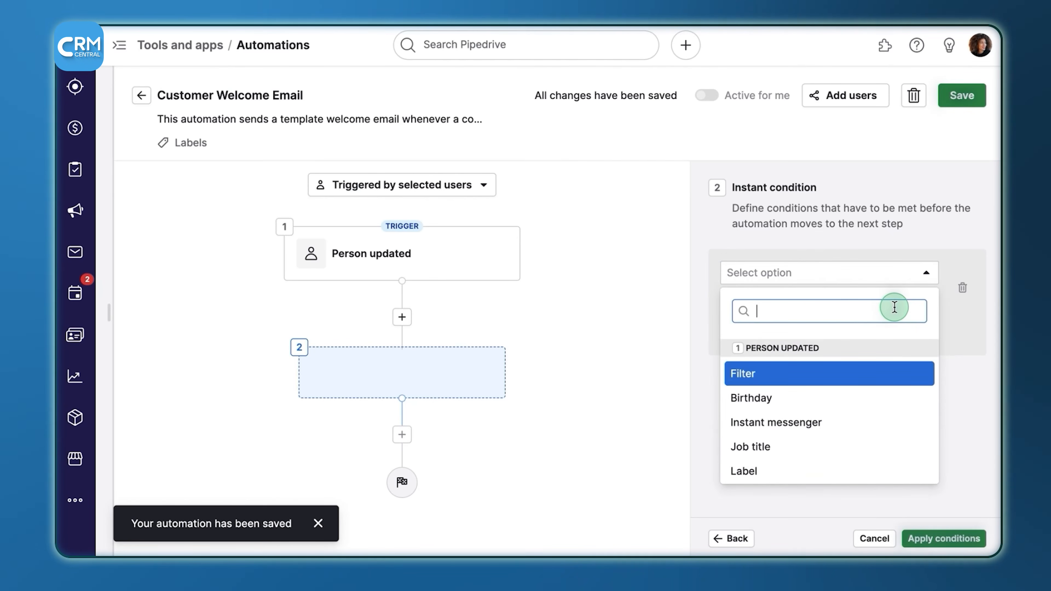
text(lab)
click(791, 382)
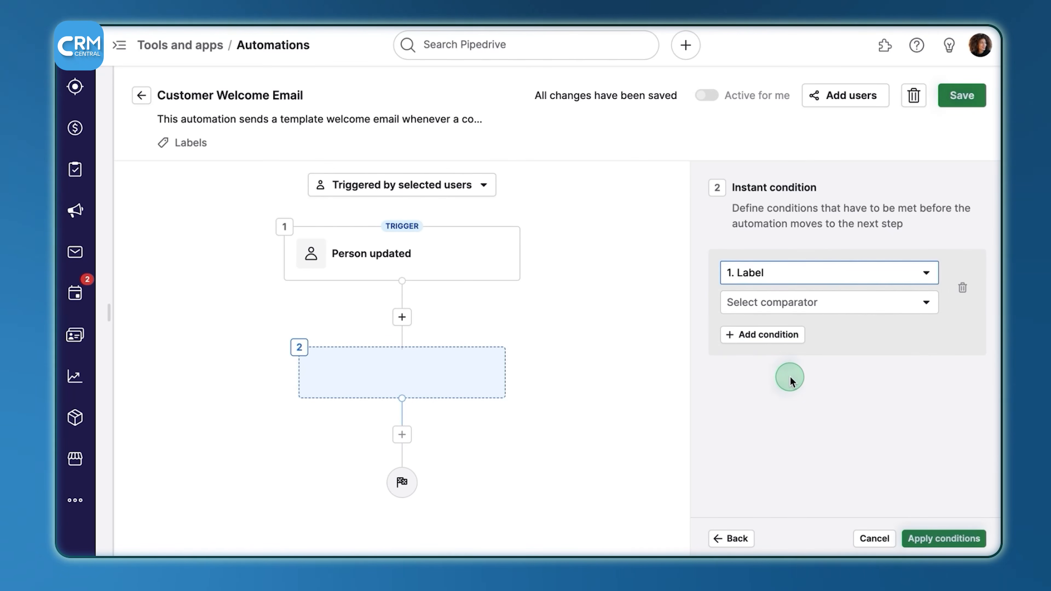
click(841, 312)
click(869, 43)
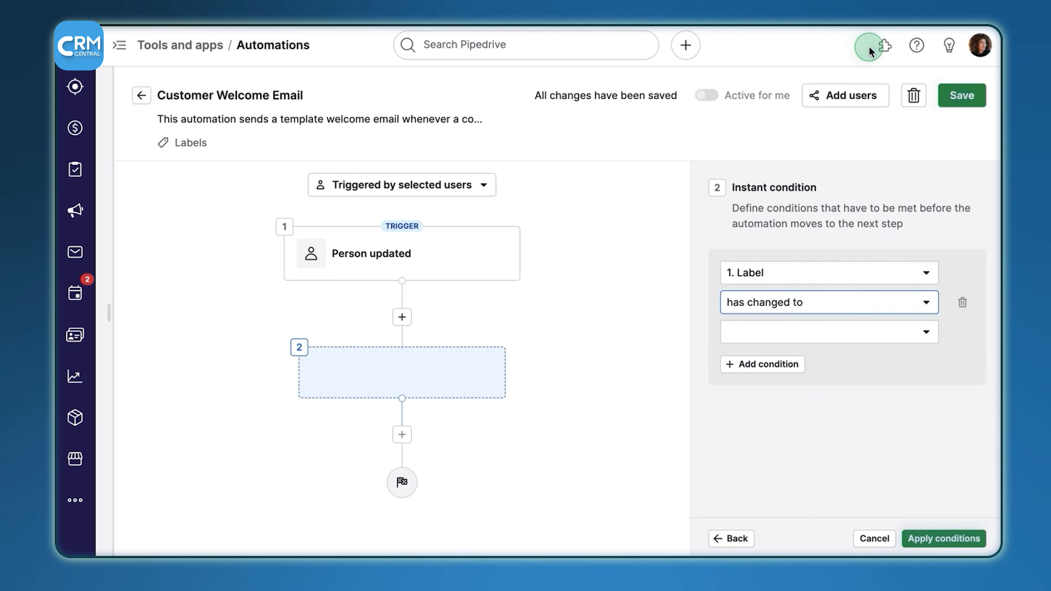
click(844, 338)
click(851, 139)
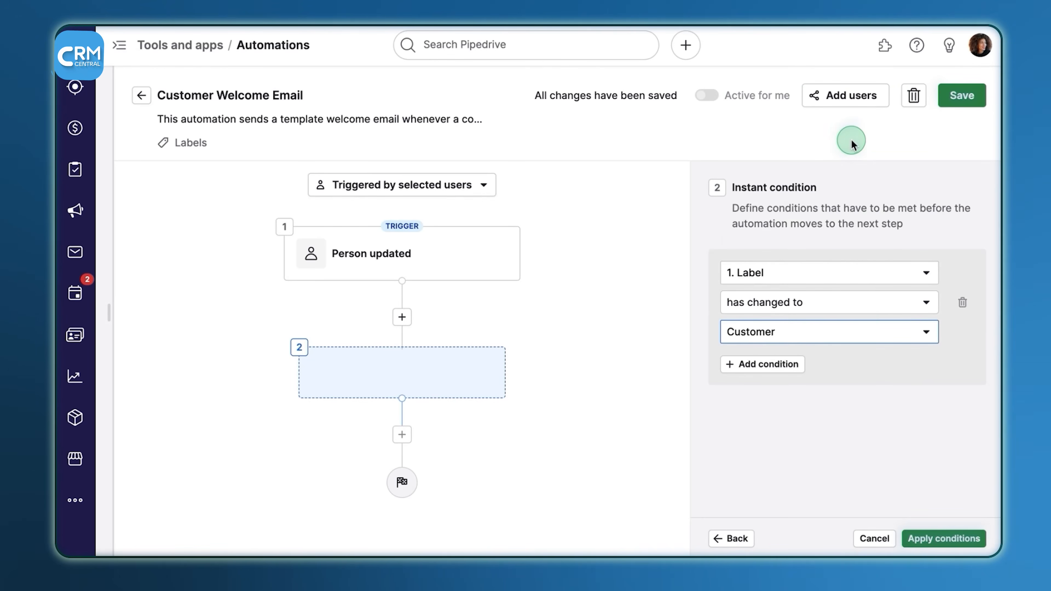
click(937, 536)
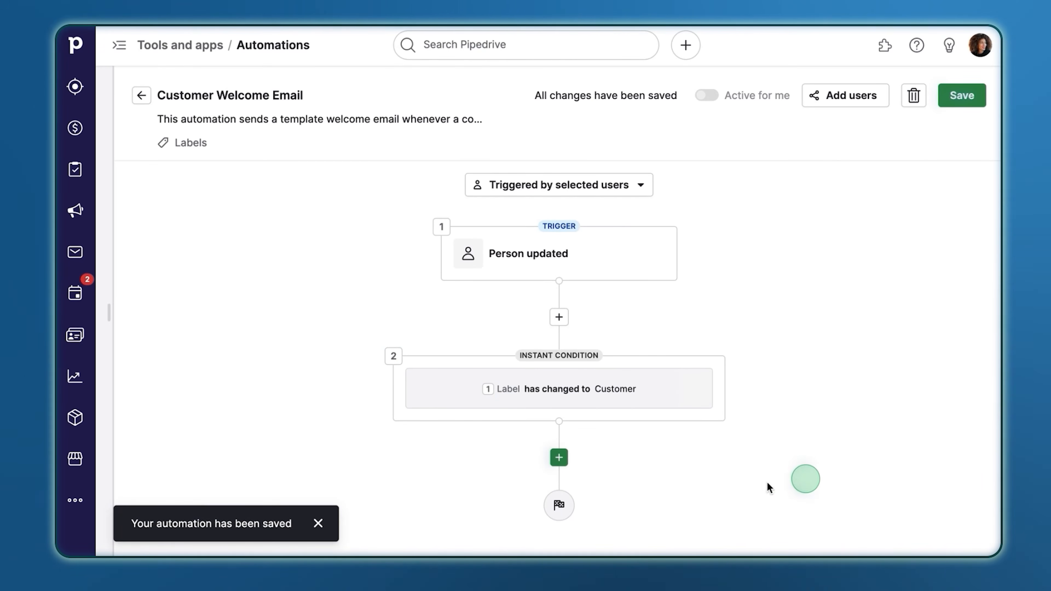
Add a 3-day delay that skips weekends after the label condition
click(559, 458)
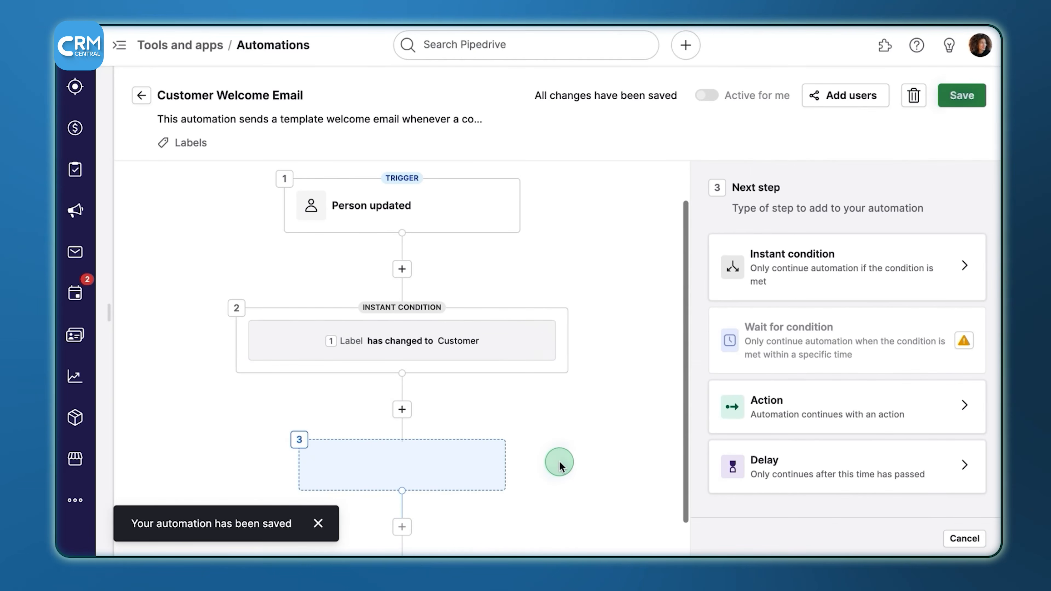
click(830, 484)
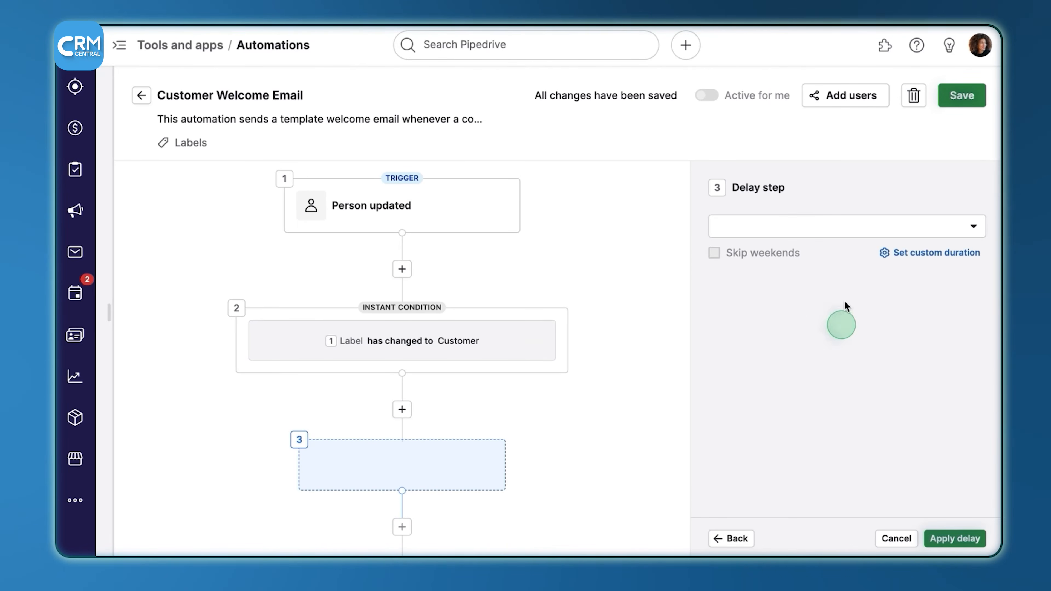
click(849, 225)
click(832, 278)
click(715, 254)
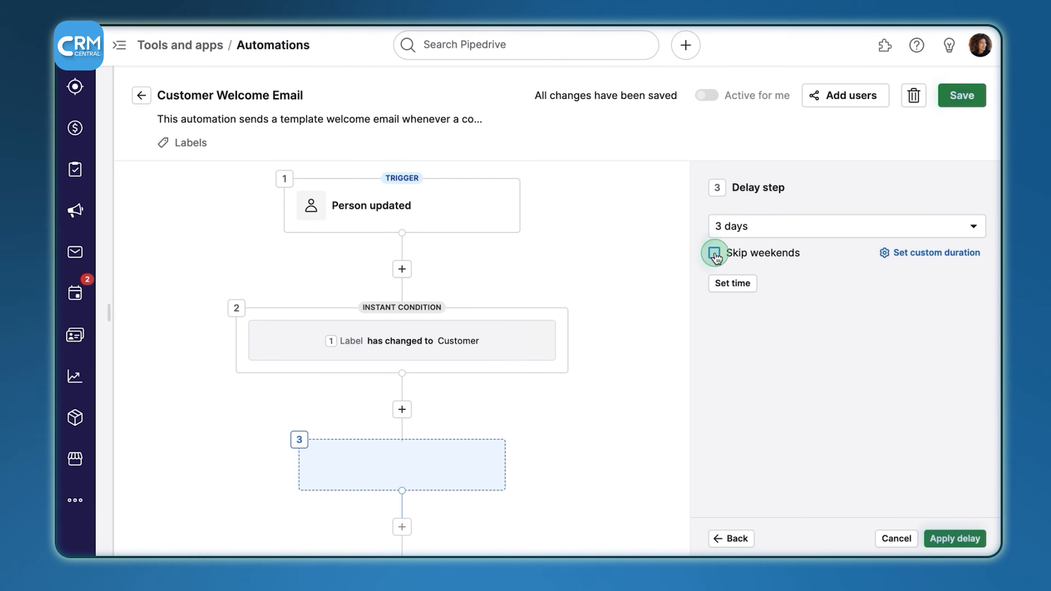
click(955, 538)
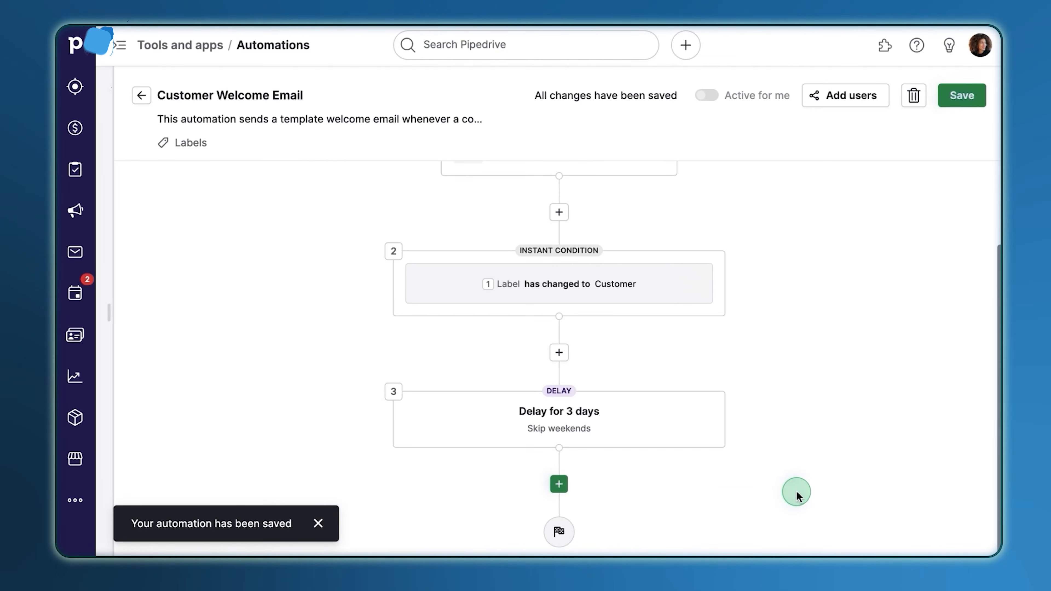
Add an action after the delay and choose Send email using template as its type
click(559, 483)
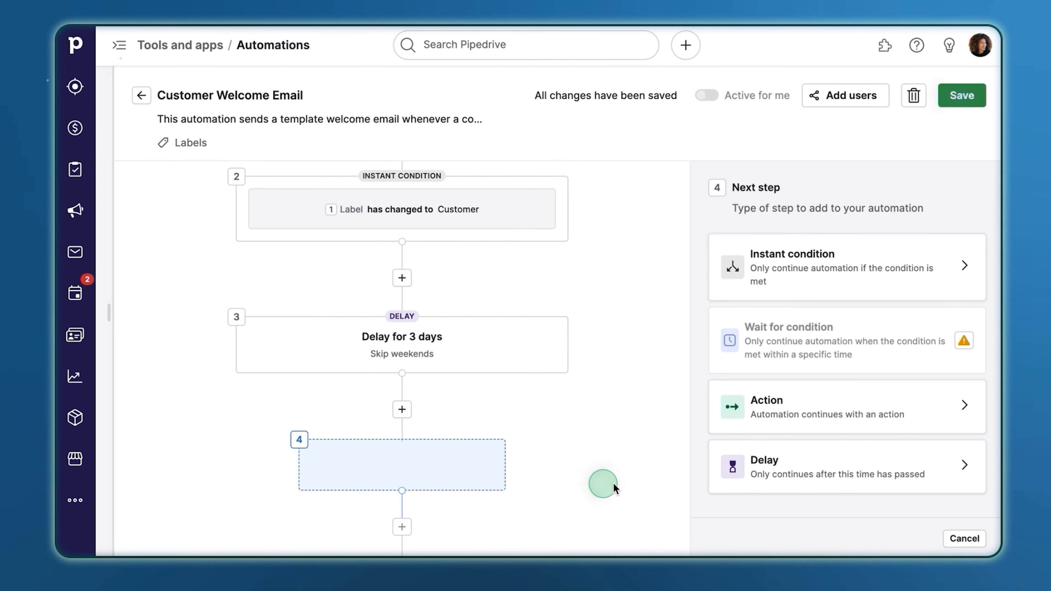
click(761, 425)
click(974, 402)
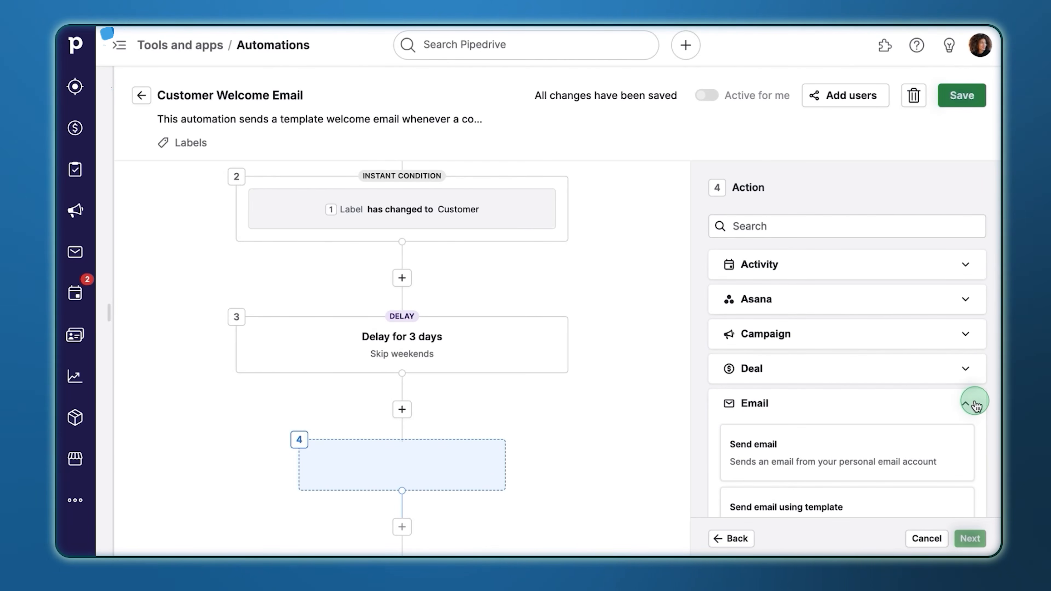
scroll(976, 406, down, 3)
scroll(976, 406, down, 1)
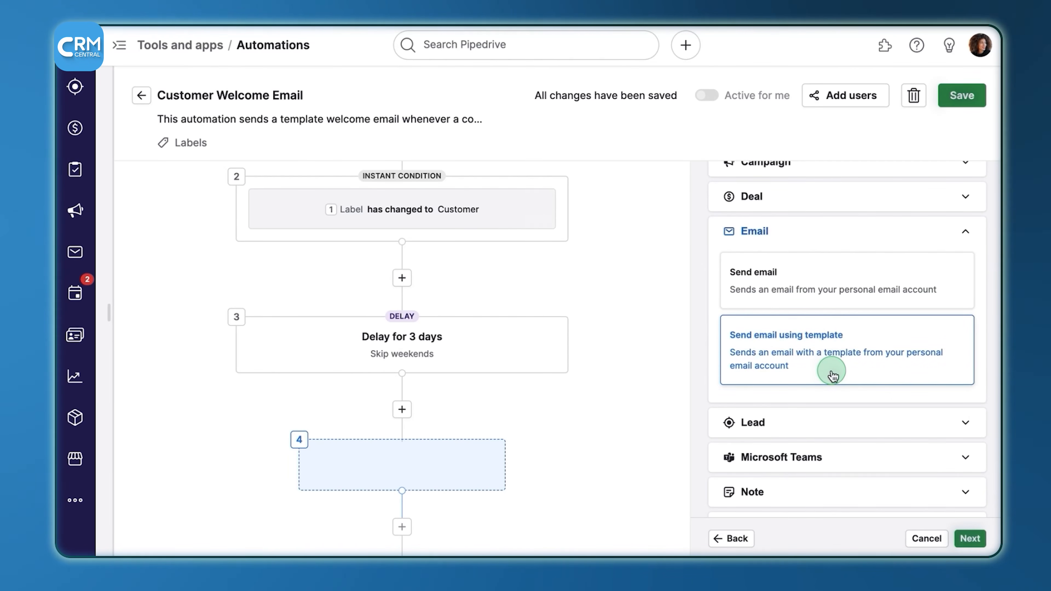
click(970, 539)
click(968, 538)
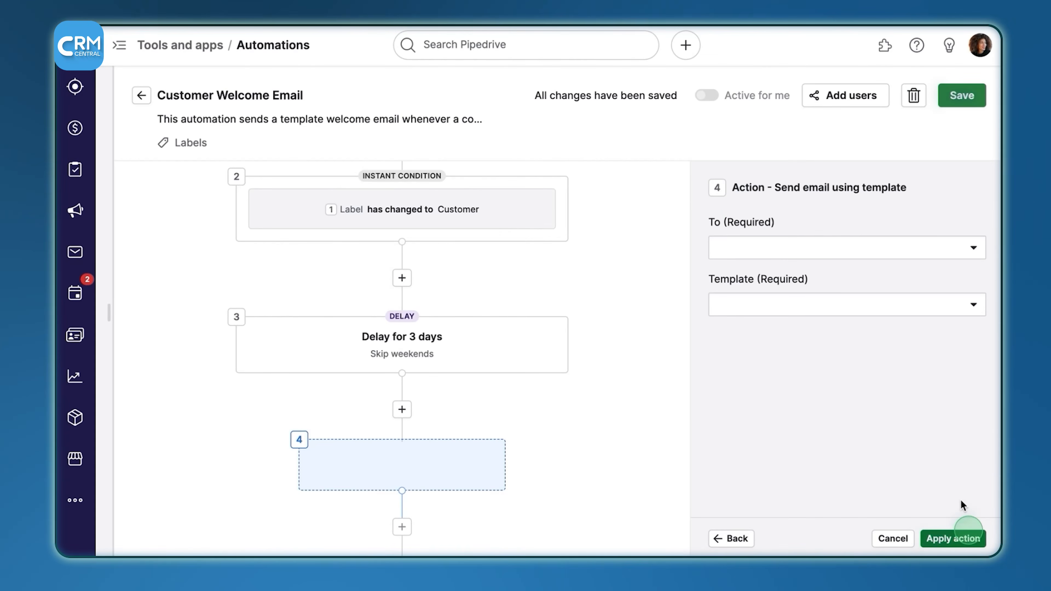
Address the email action to the Person primary email, choose the Demo template, and apply the action
click(970, 250)
click(914, 326)
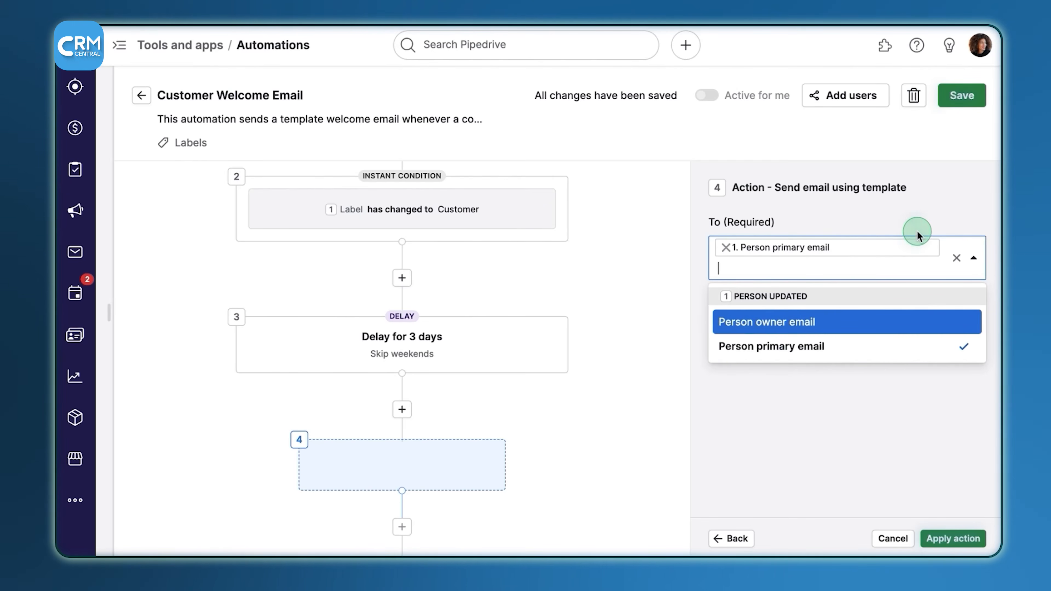
click(920, 224)
click(960, 325)
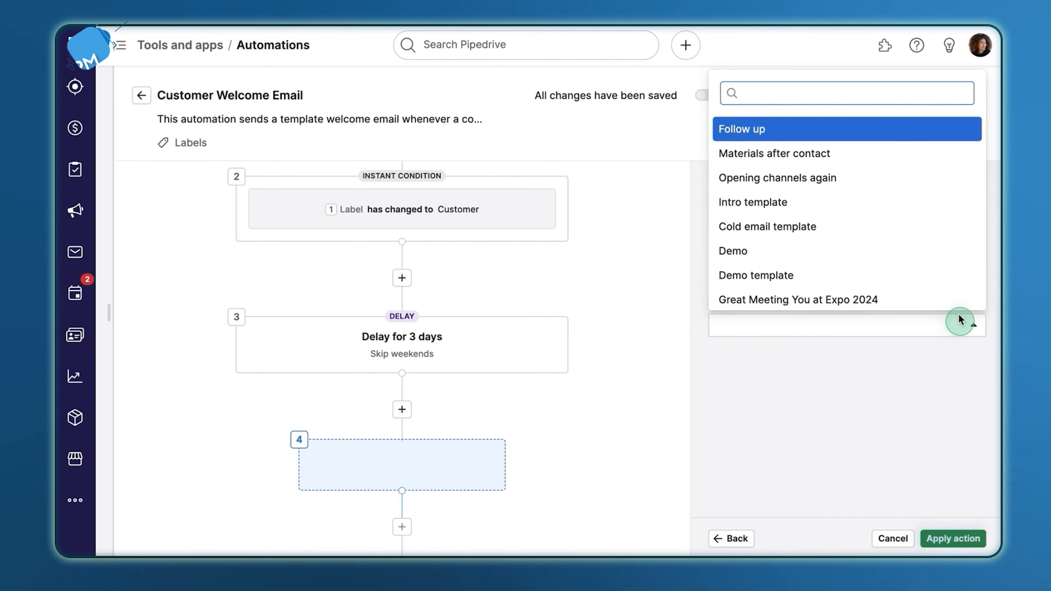
click(869, 277)
click(952, 538)
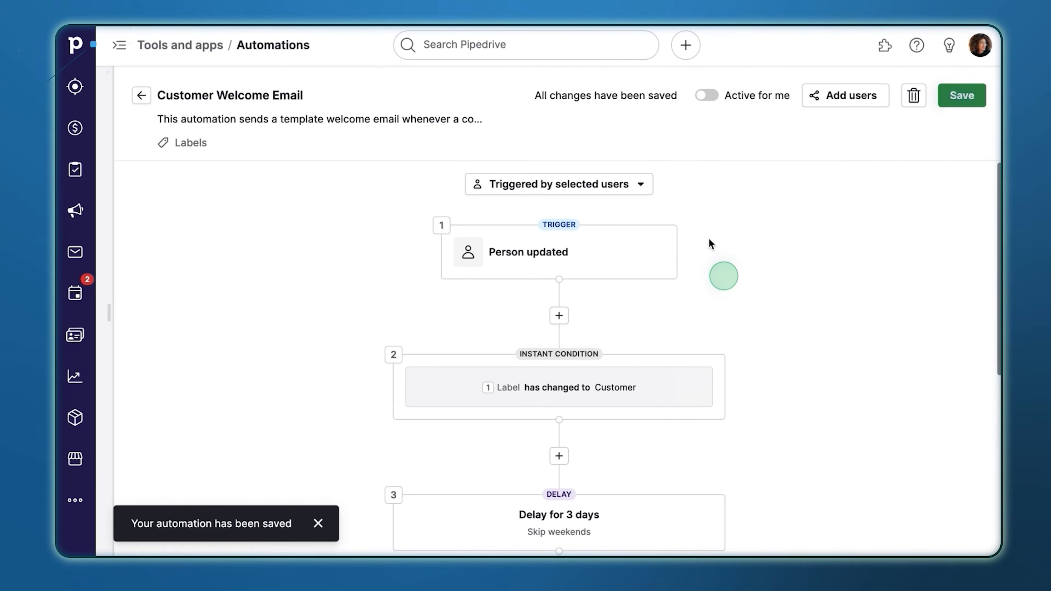
Check the finished workflow through the email action, save the automation, and activate it for the current user
scroll(671, 447, down, 5)
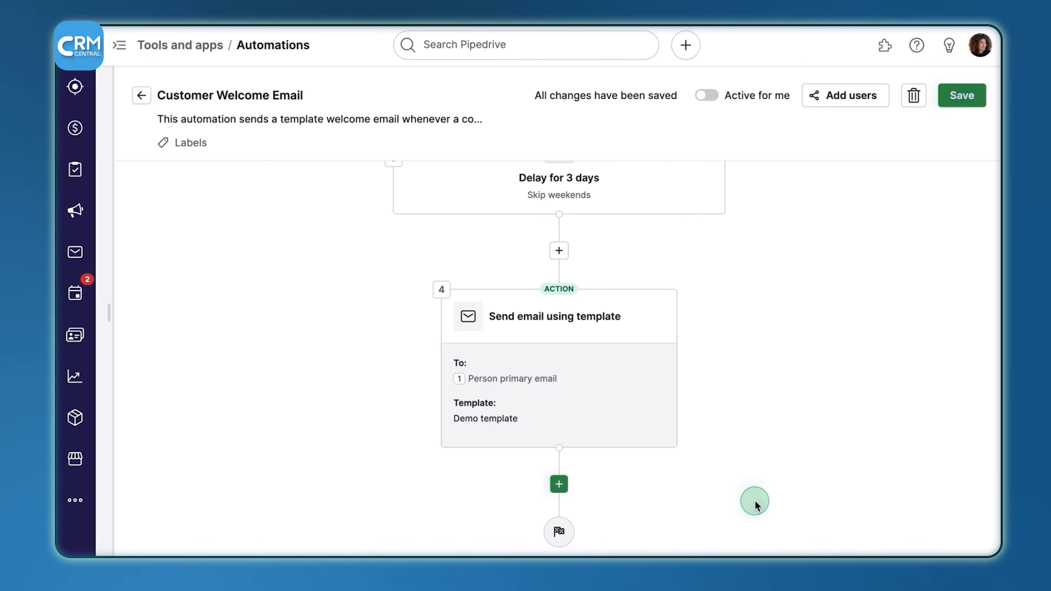
click(973, 105)
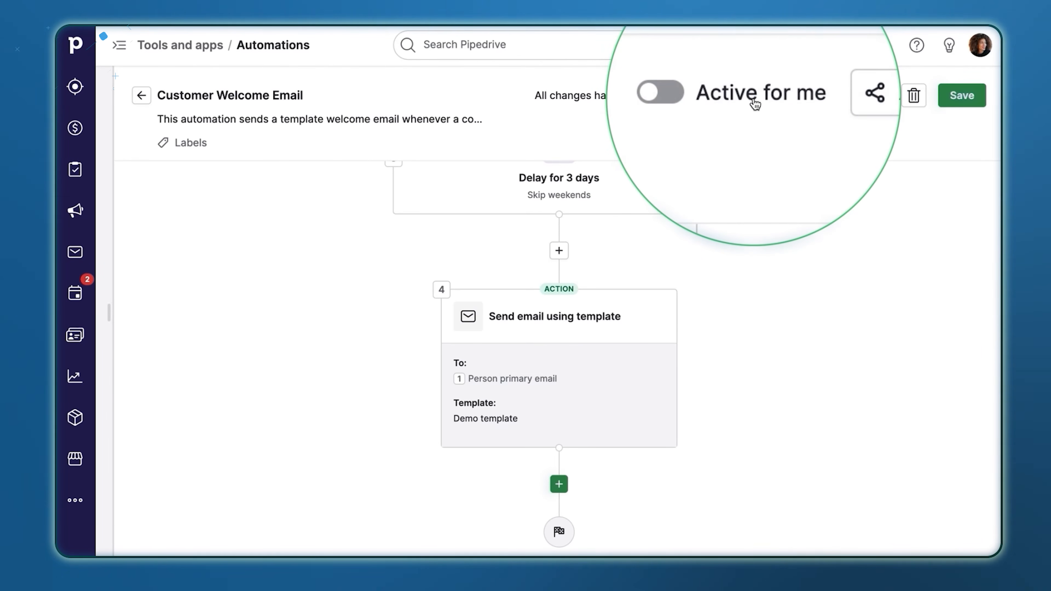
click(707, 95)
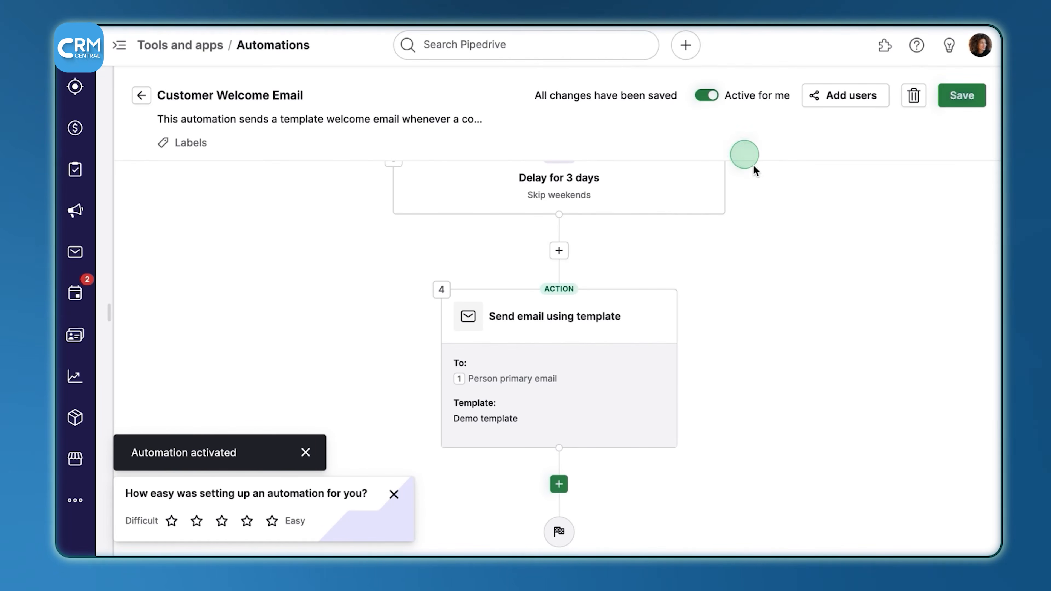
Return from the Customer Welcome Email workflow to the automations list, look through the existing automations, and open the automation history
scroll(784, 198, up, 8)
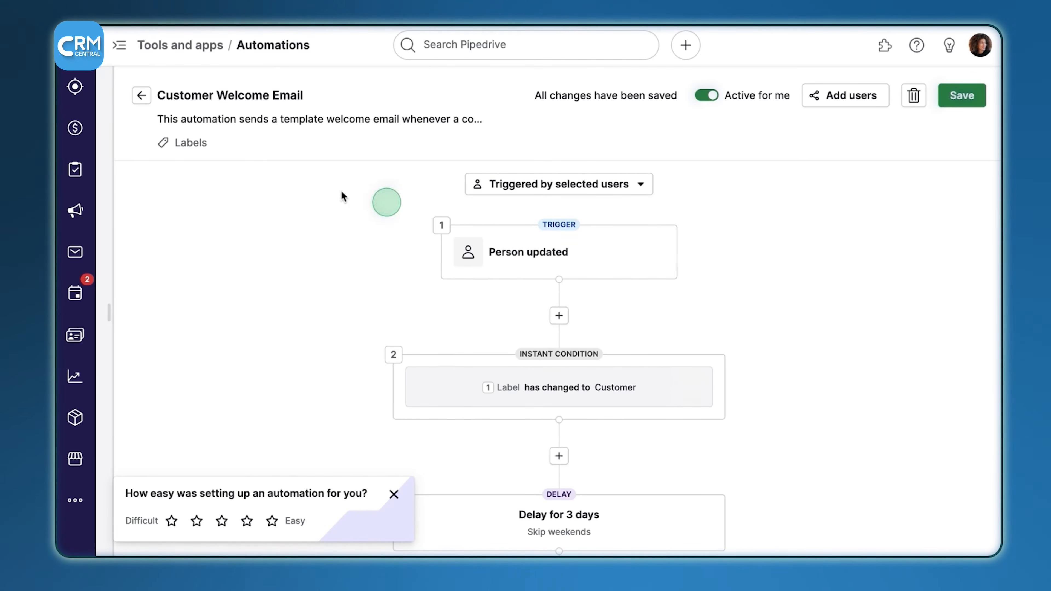
click(141, 95)
scroll(546, 330, down, 1)
scroll(547, 330, down, 10)
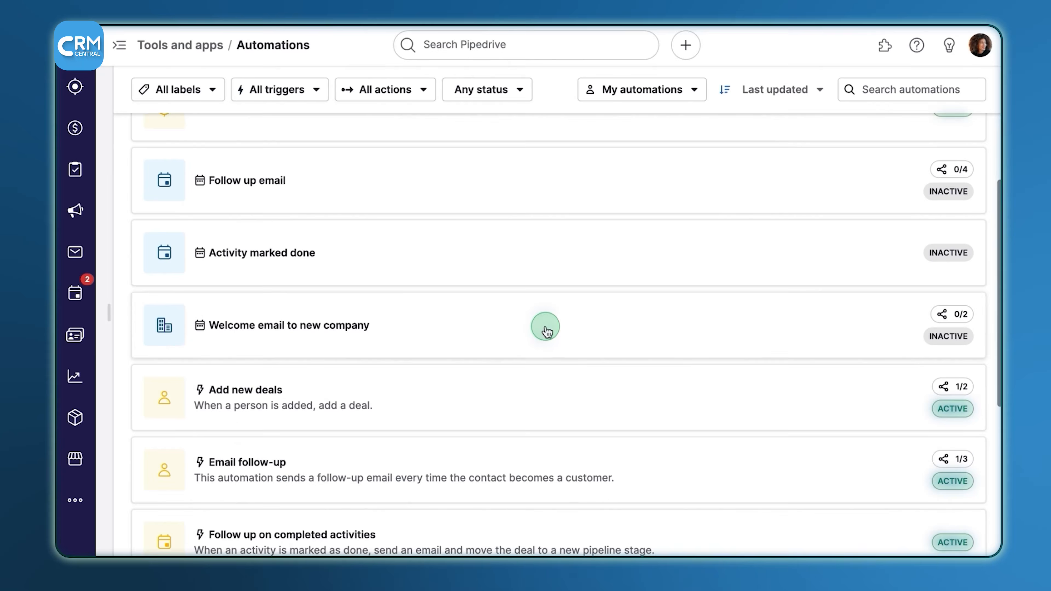
scroll(546, 331, up, 8)
scroll(545, 331, up, 3)
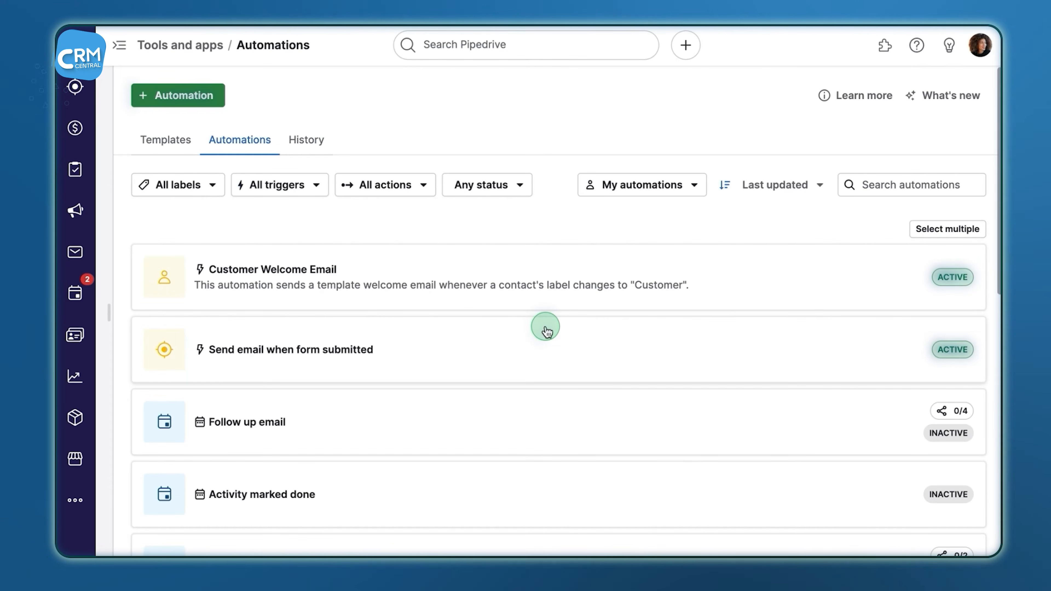
click(308, 151)
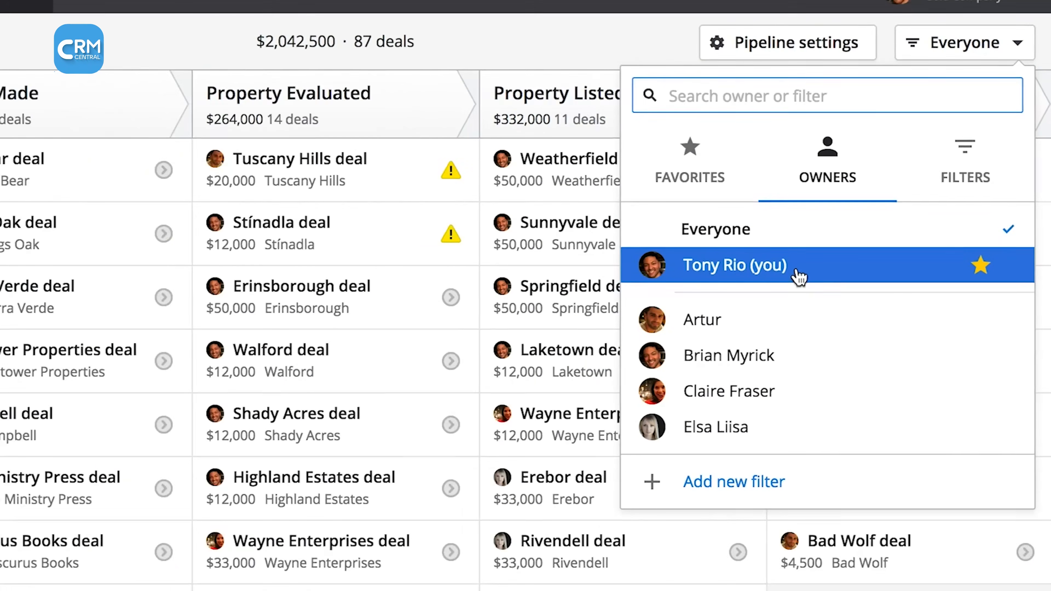
Filter the deal pipeline to the current user's deals and check the activities of the Ventura Harbor and Tuscany Hills deals
click(758, 302)
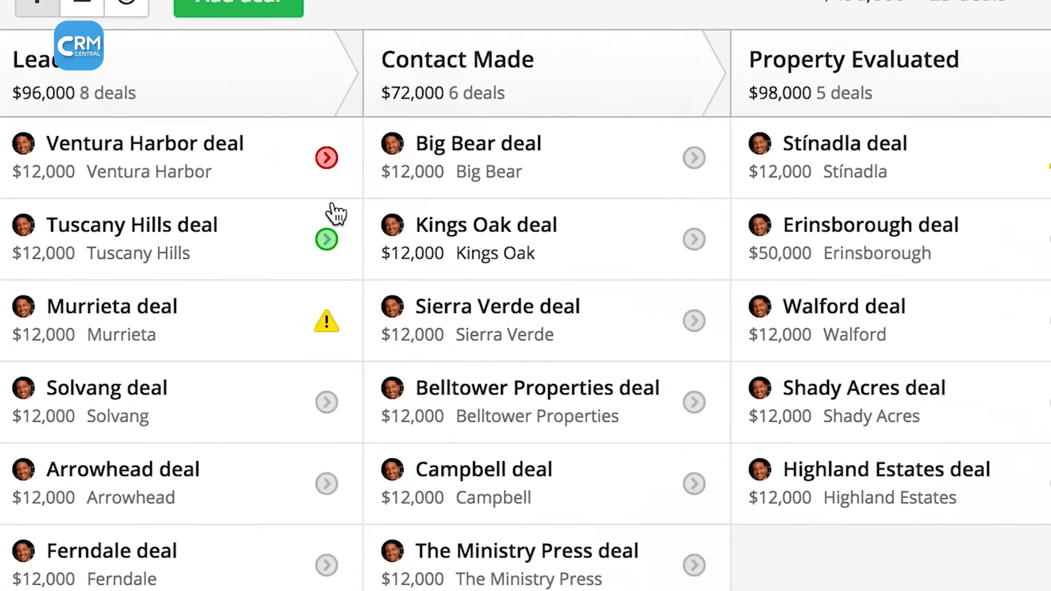
click(327, 166)
click(327, 165)
click(328, 246)
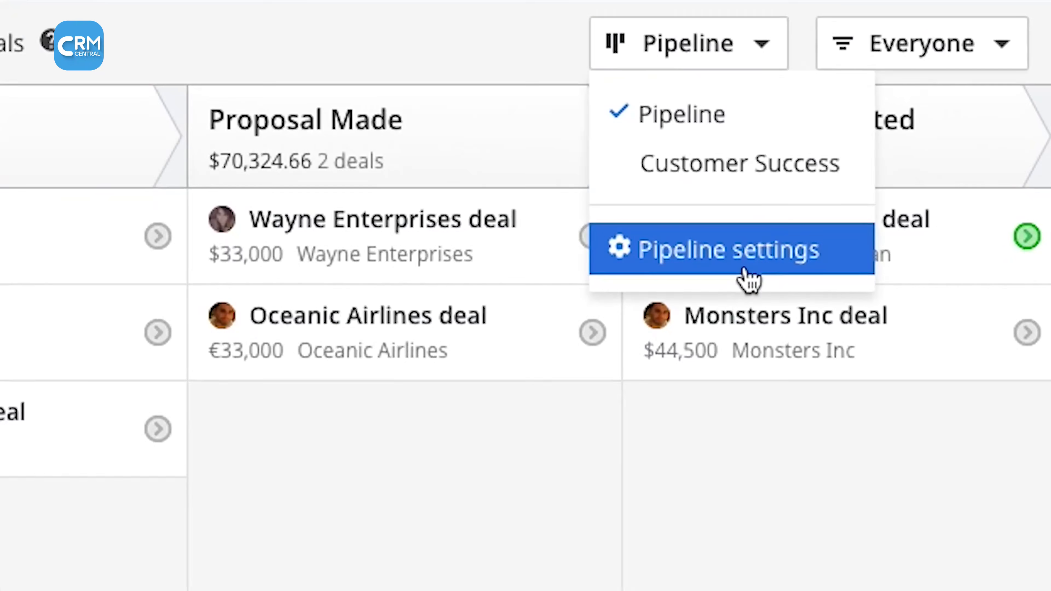
Open the pipeline settings, and switch the deals view to the Booking Process pipeline
click(775, 260)
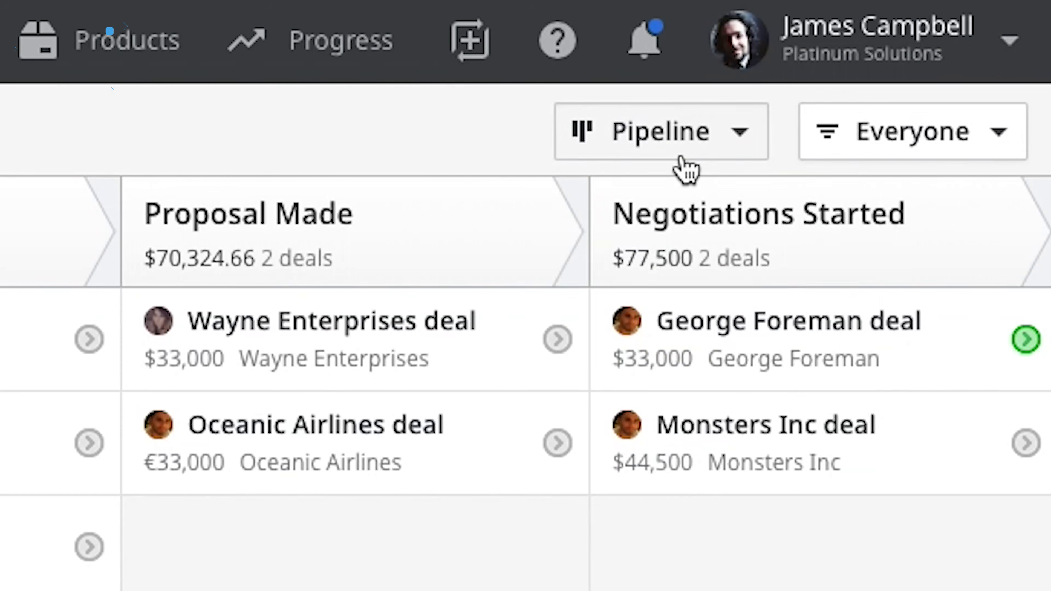
click(685, 169)
click(699, 306)
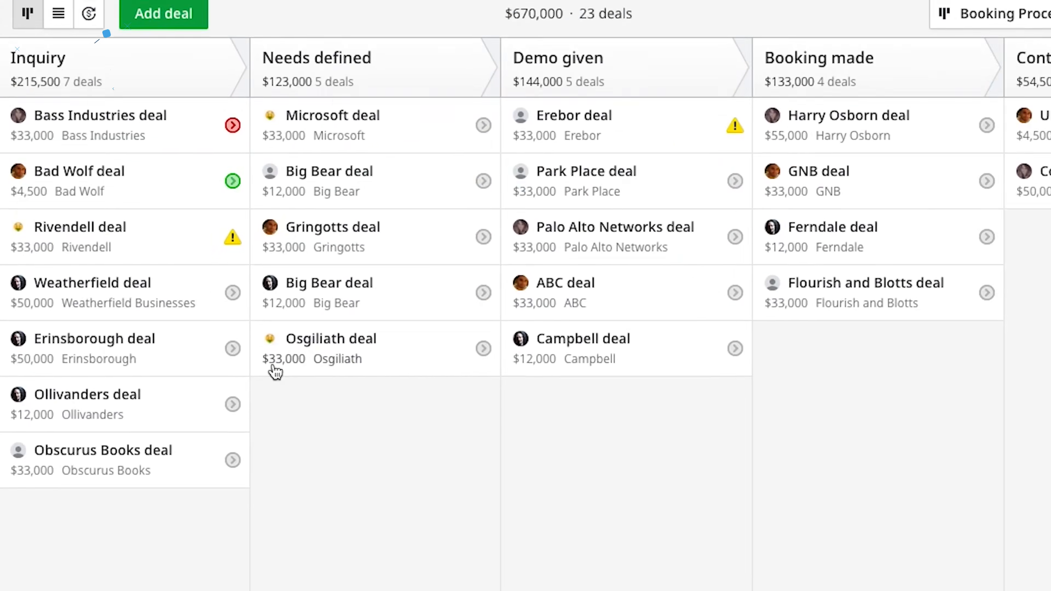
Mark the Erinsborough deal's planned call as done and move the deal to the Needs defined stage
click(190, 334)
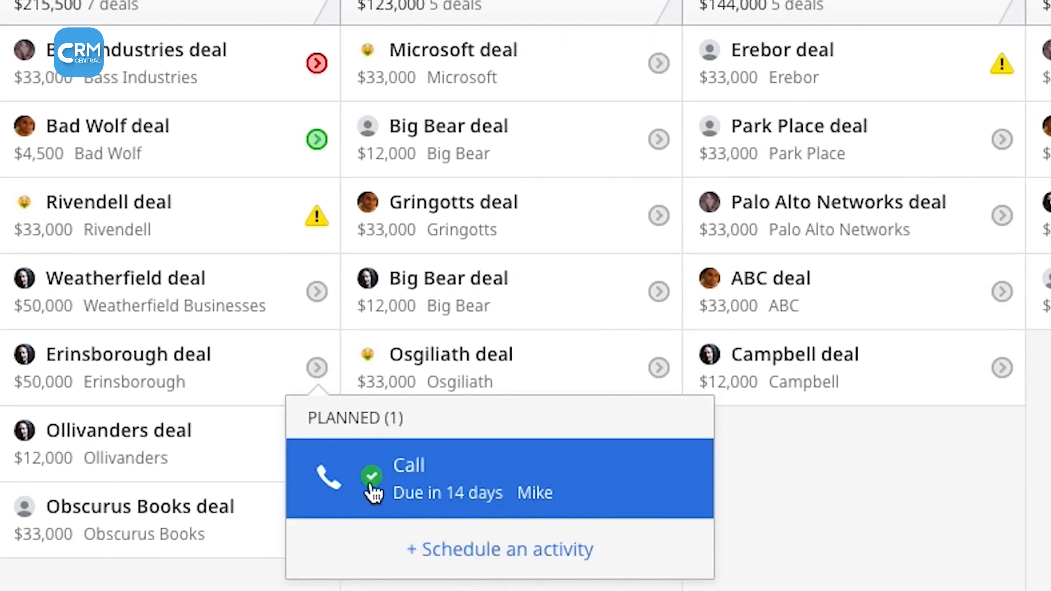
drag(136, 381, 317, 413)
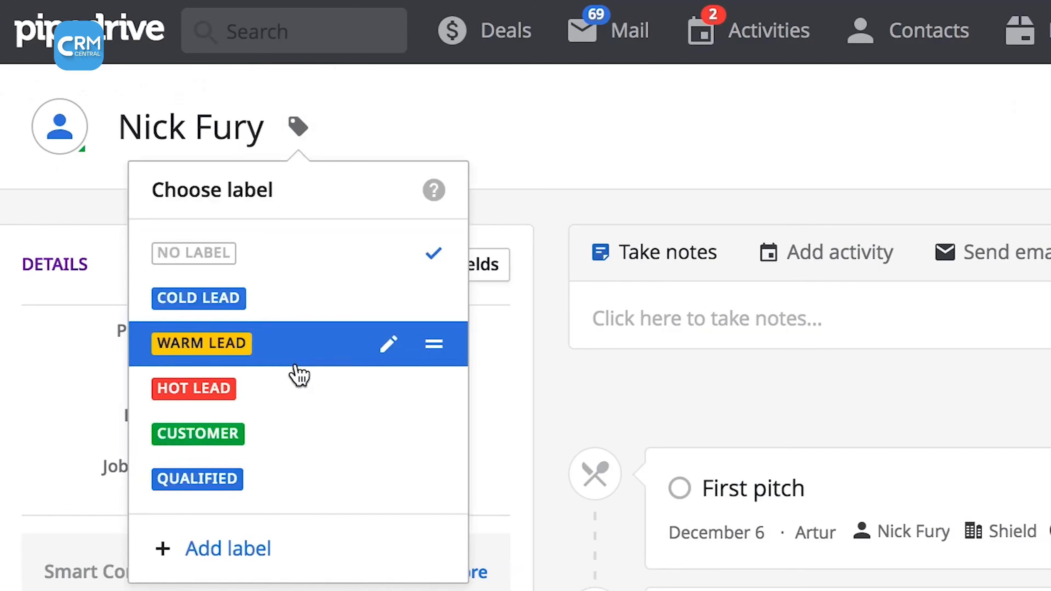
Label the open contact as Warm lead and the second contact in the contacts list as Hot lead
click(296, 348)
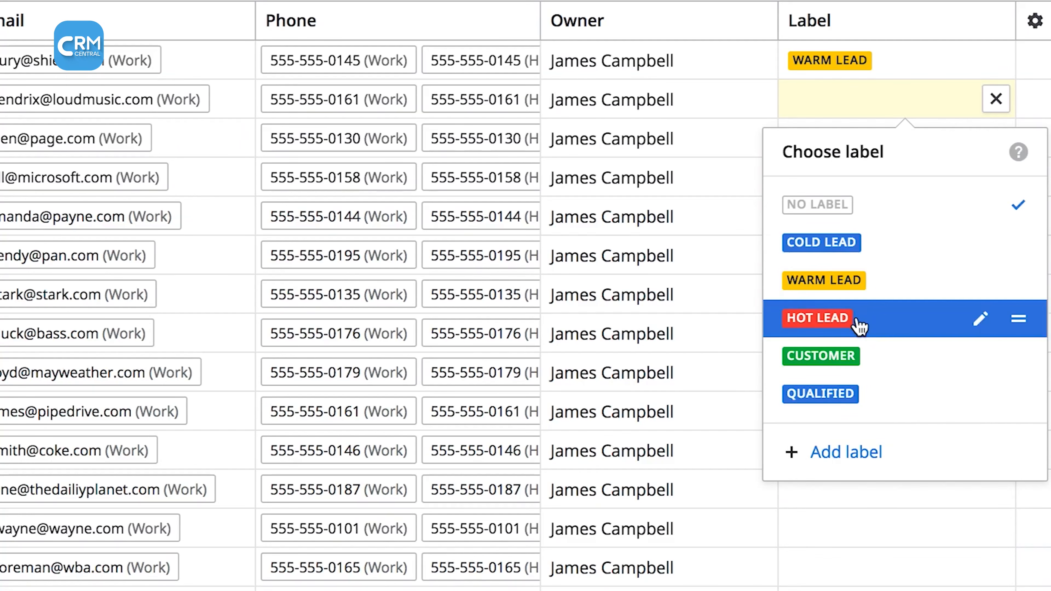
click(859, 325)
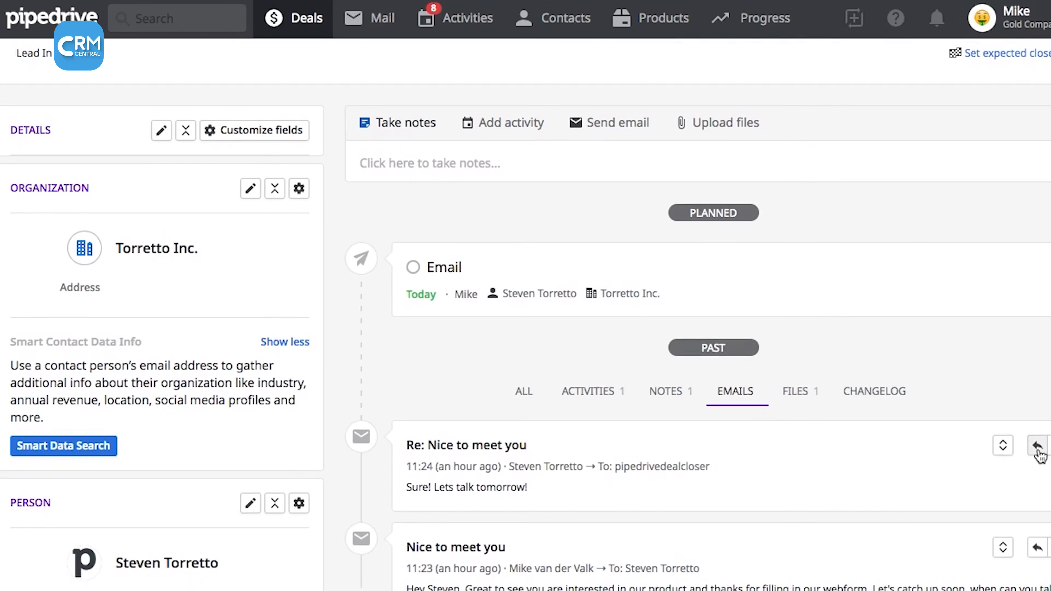
Start a reply to the "Re: Nice to meet you" email in the Torretto Inc. deal's email history
click(1038, 447)
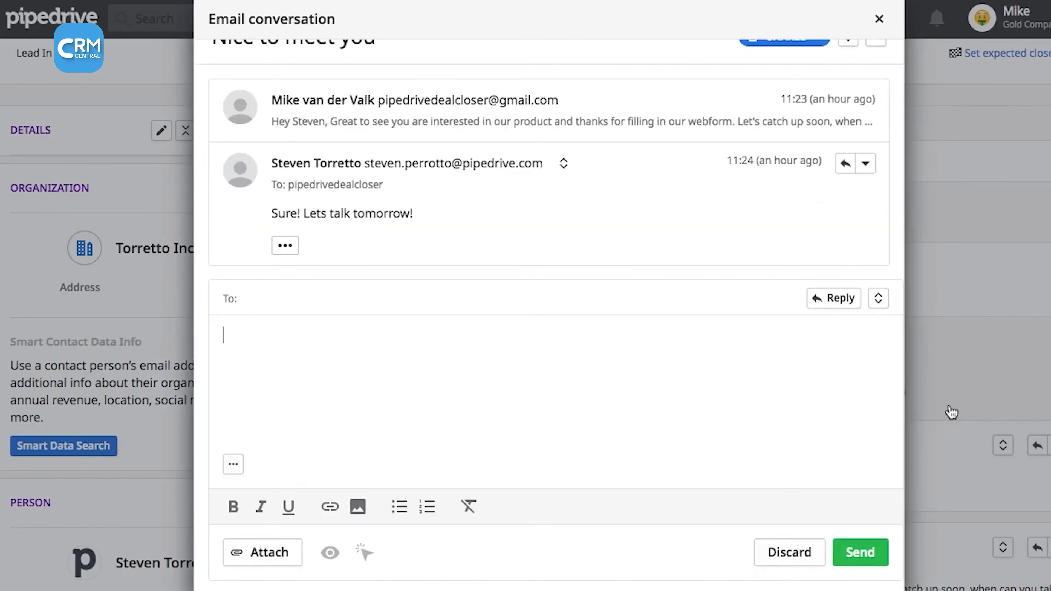